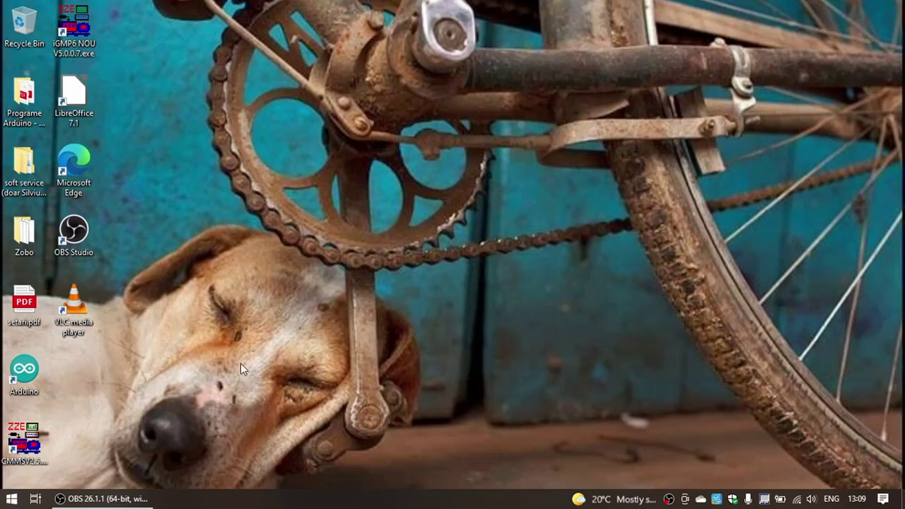
Step: Open Microsoft Edge and go to smartgen.cn
double_click(78, 171)
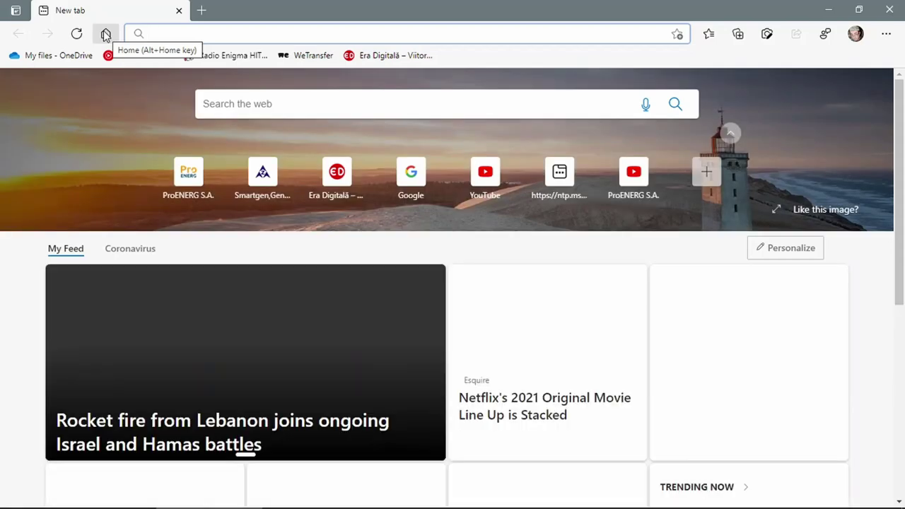
left_click(175, 34)
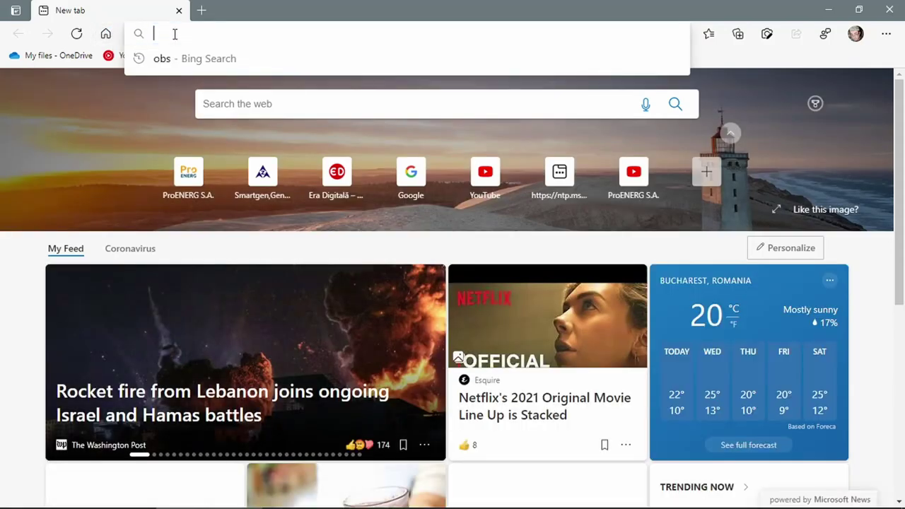
type("smartgen.cn")
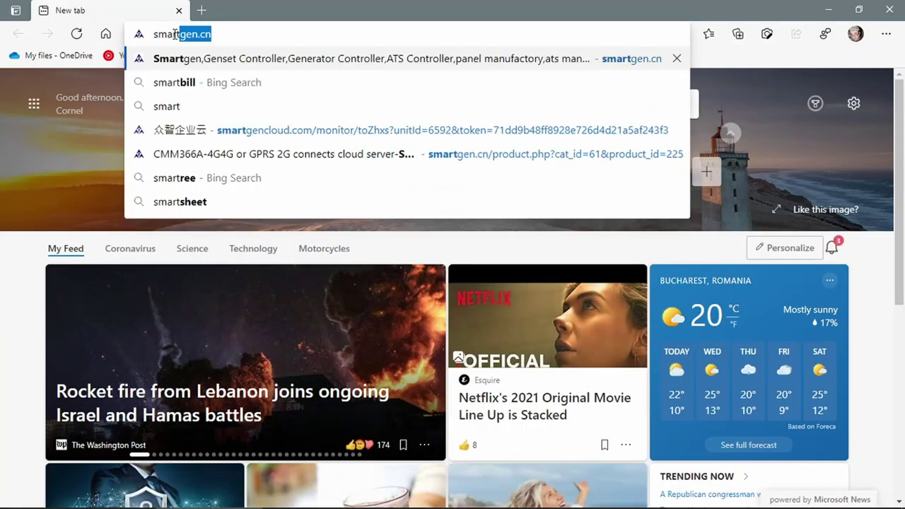
left_click(219, 65)
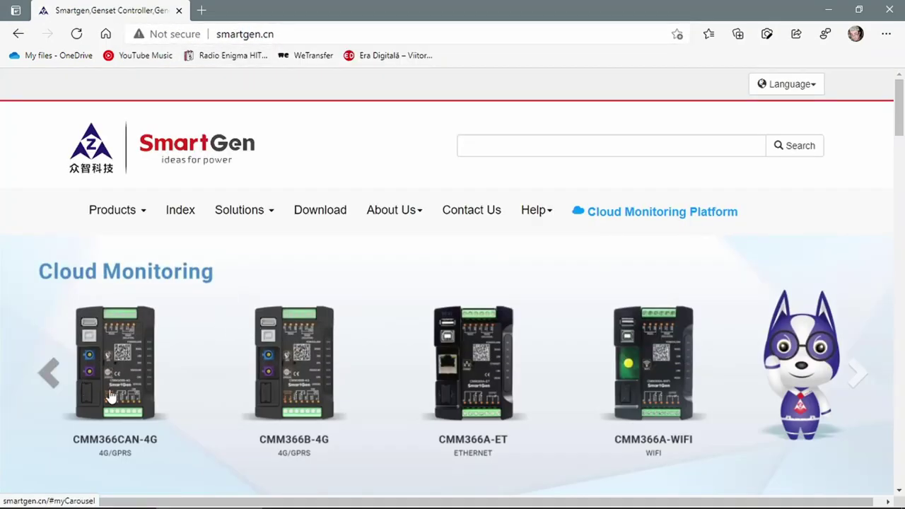
Step: Open the Cloud Monitoring module range and bring up the CMM366A-4G product page
left_click(110, 382)
scroll(177, 367, "down", 1)
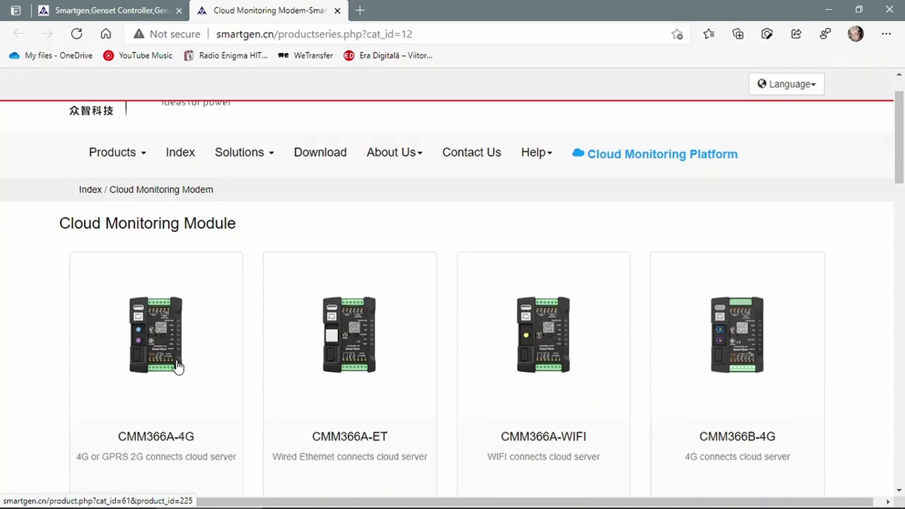
scroll(177, 366, "down", 2)
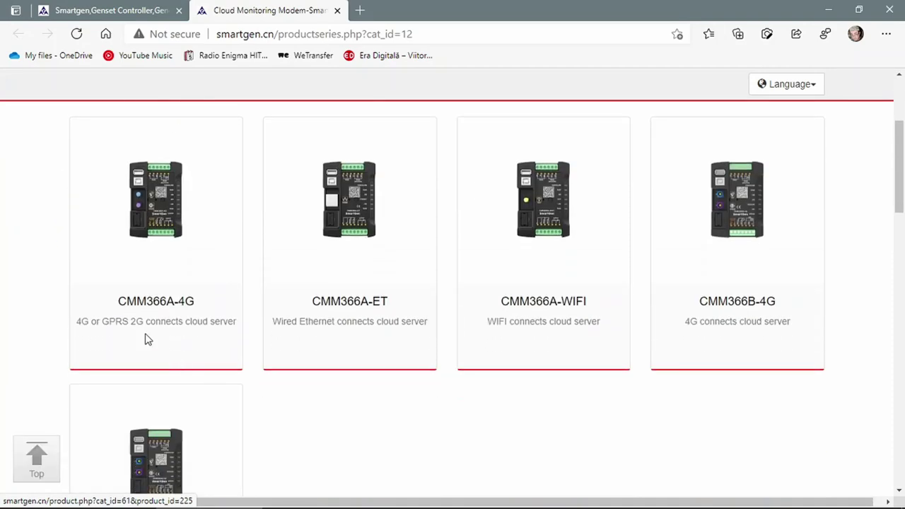
left_click(157, 206)
Step: Locate the Software entry among the CMM366A-4G data downloads, then minimize the browser
scroll(463, 307, "down", 2)
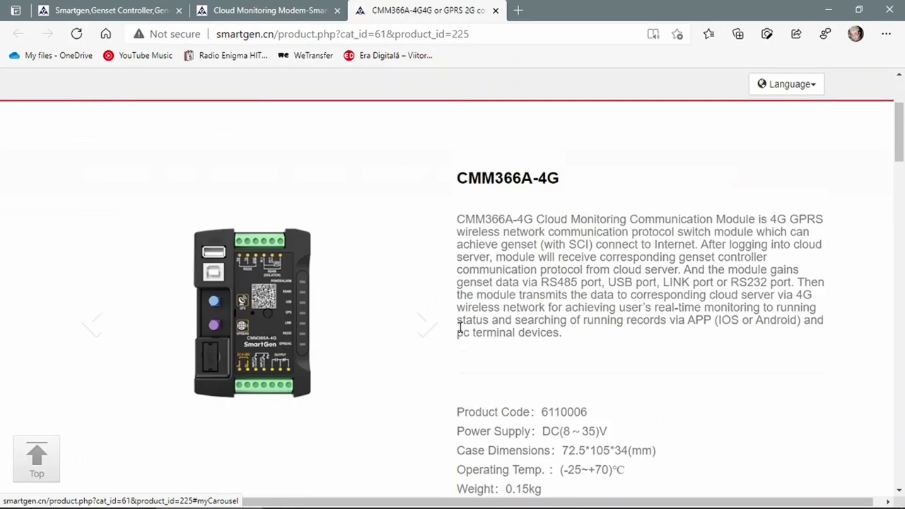
scroll(461, 331, "down", 3)
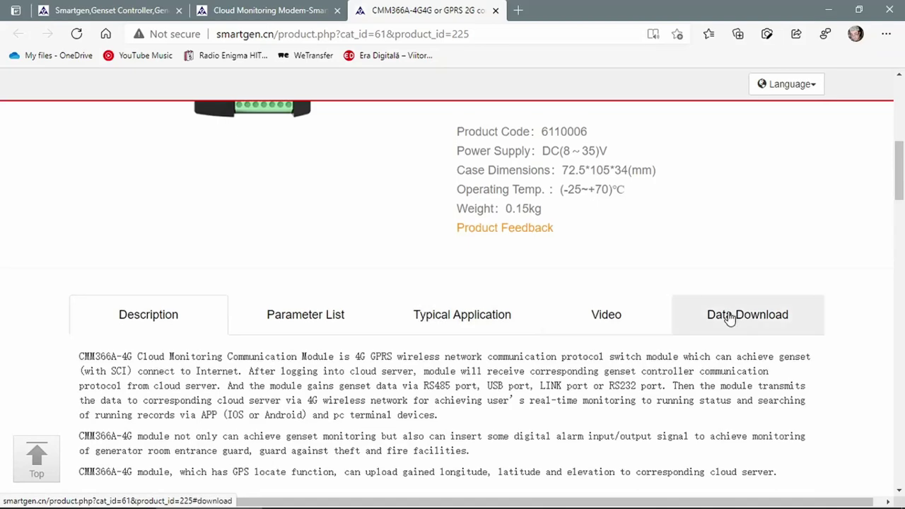
left_click(730, 320)
scroll(145, 335, "down", 2)
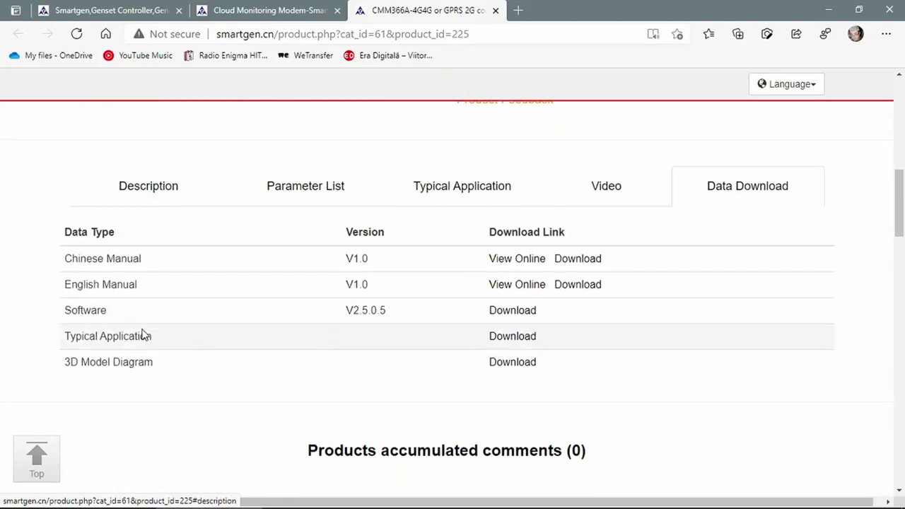
left_click_drag(61, 313, 119, 311)
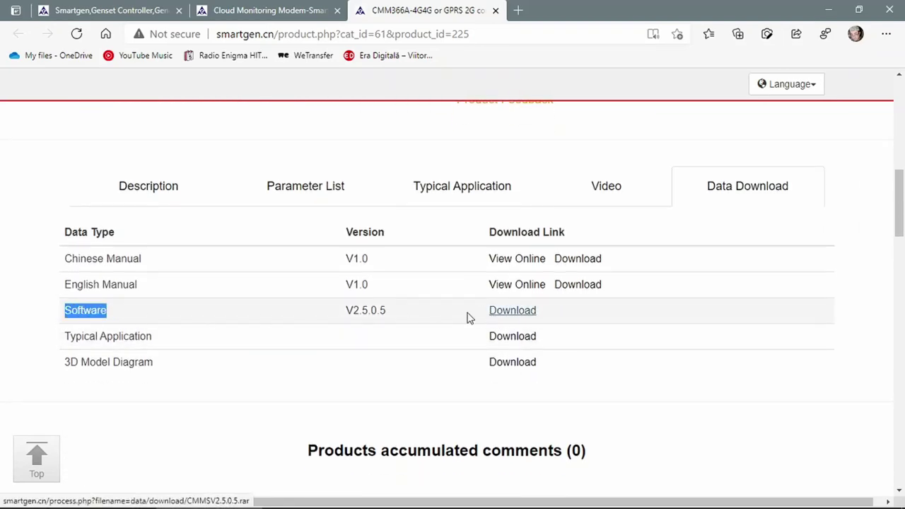
left_click(826, 11)
Step: Inspect the contents of the extracted CMMSV2.5.0.5 folder in Downloads, then close the file window
left_click(9, 501)
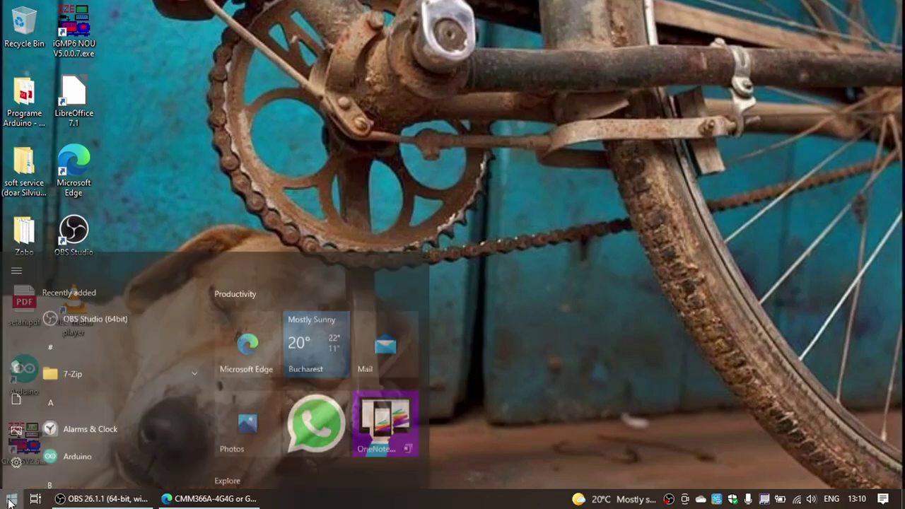
left_click(16, 376)
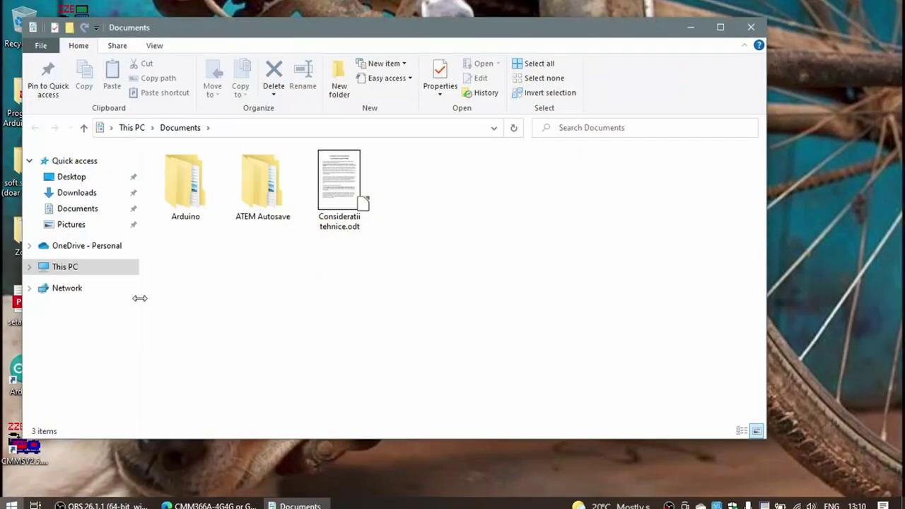
left_click(74, 194)
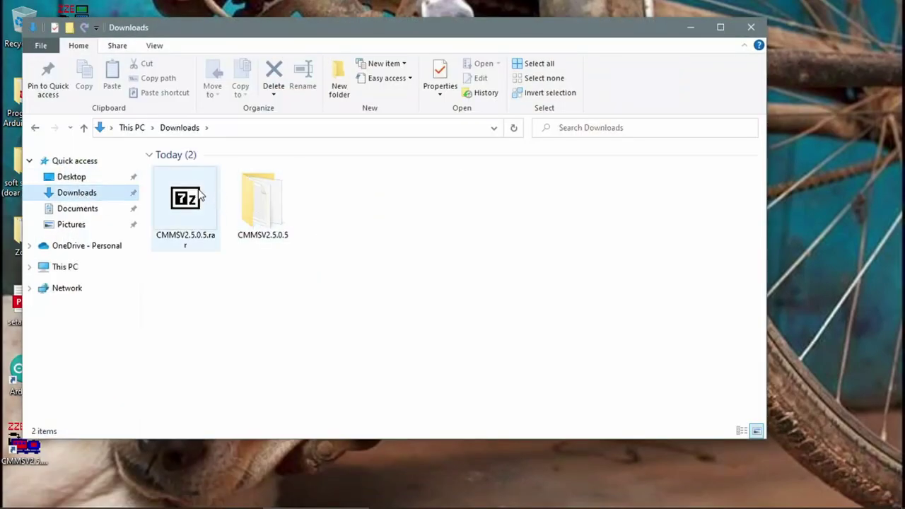
left_click(246, 216)
double_click(264, 214)
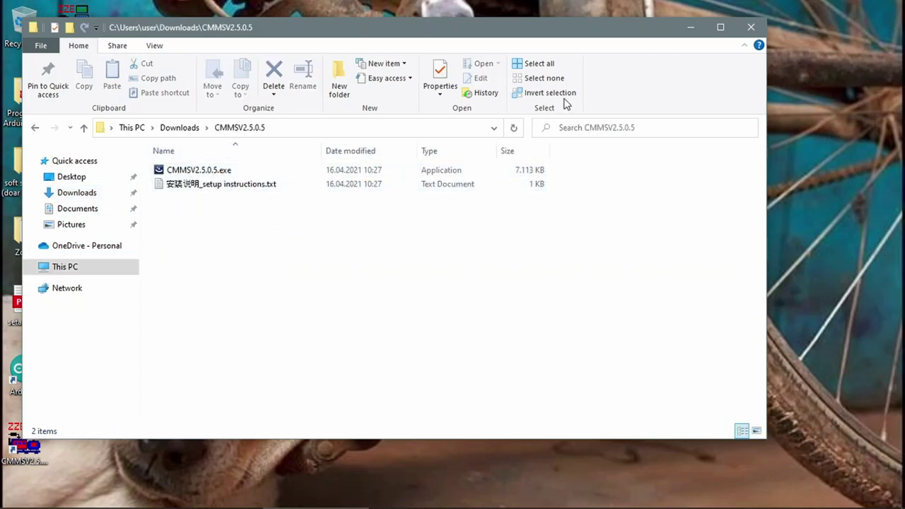
left_click(751, 29)
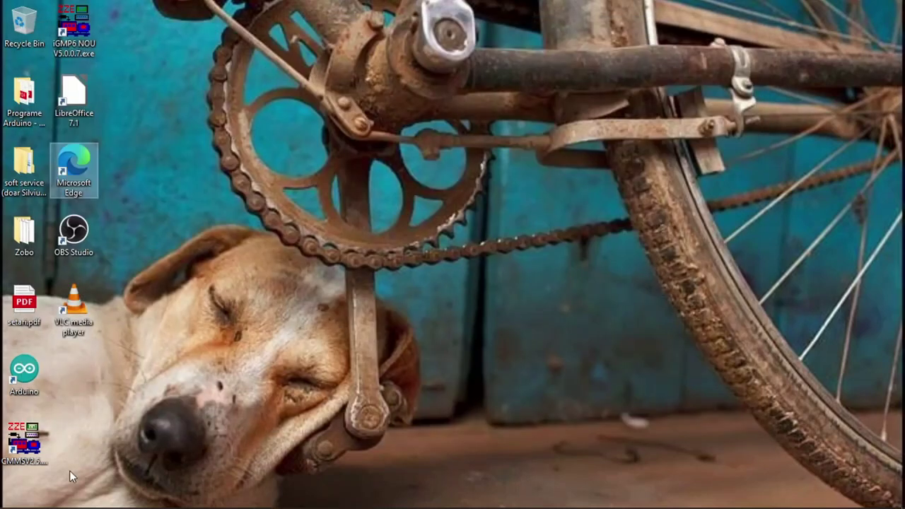
Step: Launch the CMMS V2.5.0.5 configuration software and open the module's Gateway settings
double_click(24, 440)
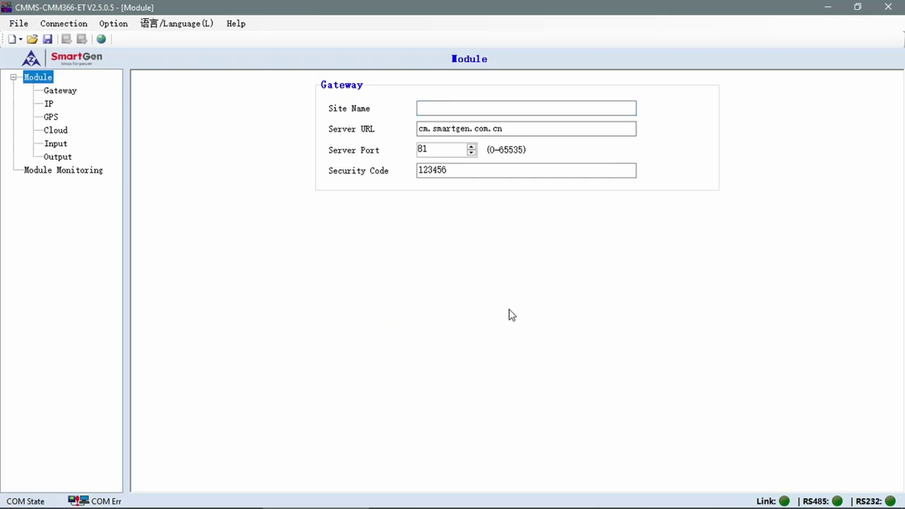
left_click(419, 131)
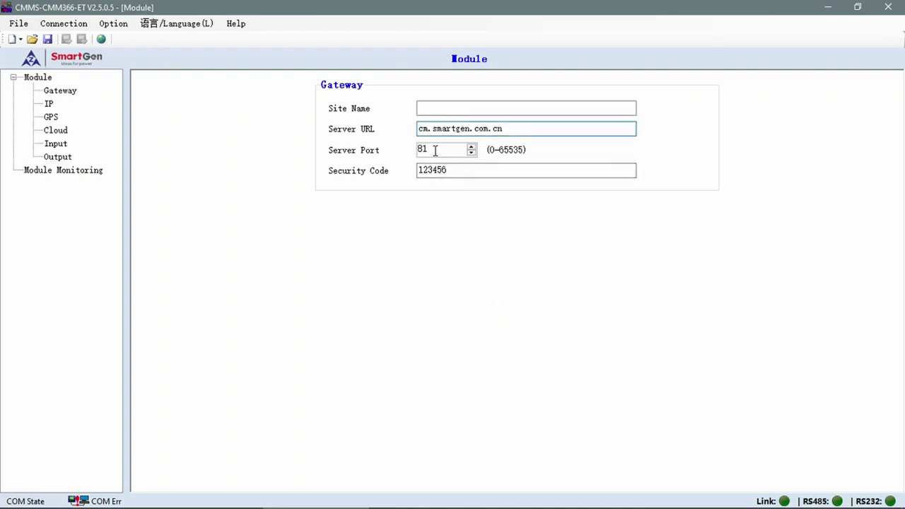
left_click(457, 171)
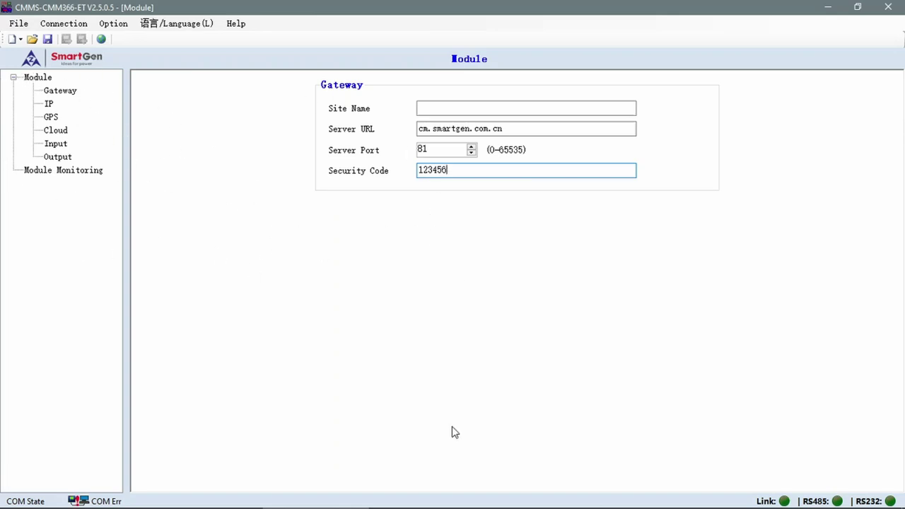
left_click(38, 79)
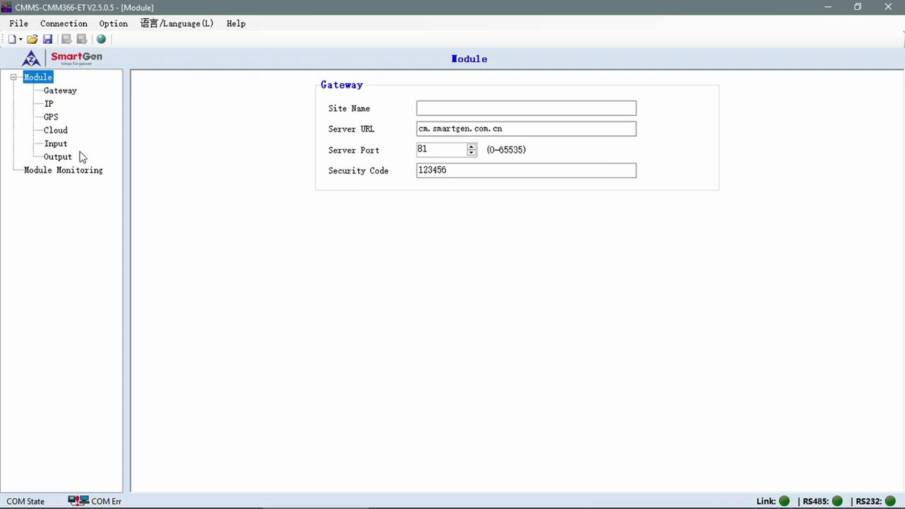
left_click(64, 92)
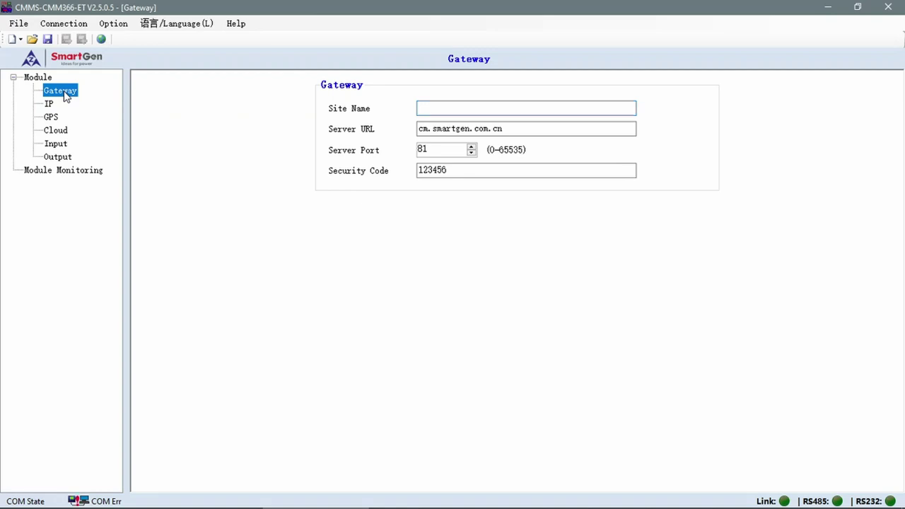
left_click(431, 109)
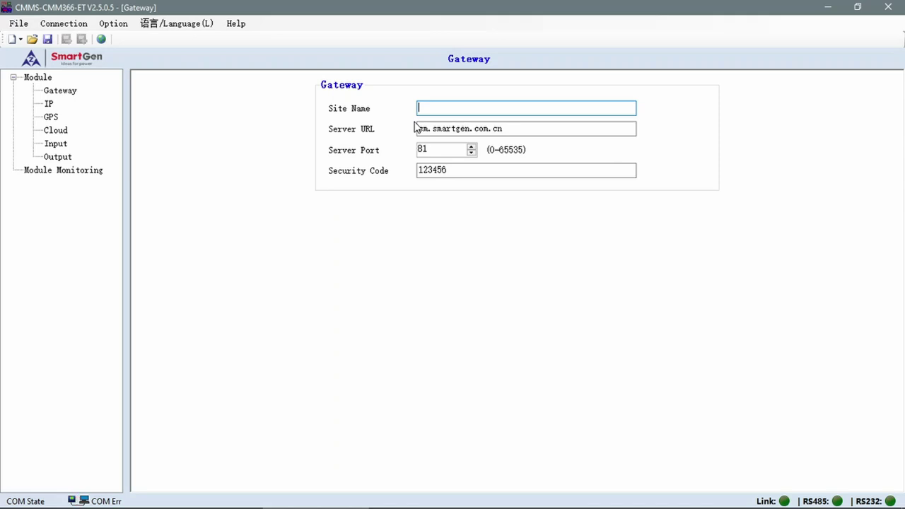
type("casa ")
type("de va")
type("canta")
key("BackSpace")
key("BackSpace")
key("BackSpace")
key("BackSpace")
key("BackSpace")
key("BackSpace")
key("BackSpace")
key("BackSpace")
key("BackSpace")
key("BackSpace")
key("BackSpace")
key("BackSpace")
key("BackSpace")
key("BackSpace")
key("BackSpace")
type("depozit")
key("BackSpace")
key("BackSpace")
key("BackSpace")
key("BackSpace")
key("BackSpace")
type("parcul de panouri")
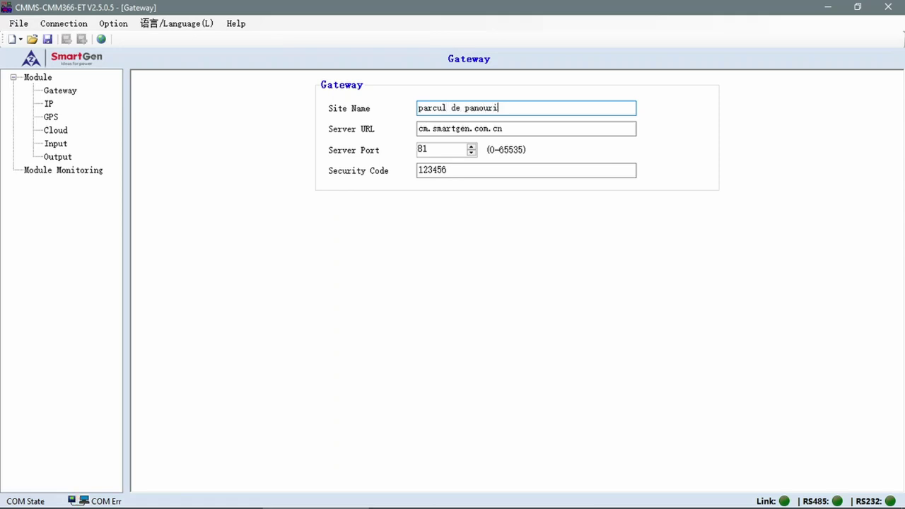
key("BackSpace")
key("BackSpace")
key("BackSpace")
key("BackSpace")
key("BackSpace")
key("BackSpace")
key("BackSpace")
key("BackSpace")
key("BackSpace")
key("BackSpace")
key("BackSpace")
key("BackSpace")
key("BackSpace")
key("BackSpace")
key("BackSpace")
key("BackSpace")
key("BackSpace")
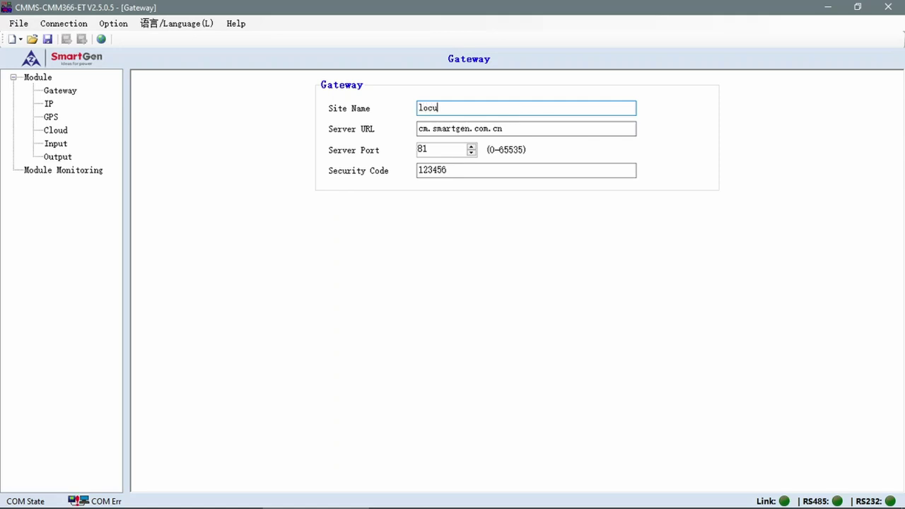
Step: Set the gateway's site name to "locul unde este gene"
type("unde este gene")
Step: Examine the module's IP settings and the GPS location fields, leaving Location Info disabled
left_click(48, 104)
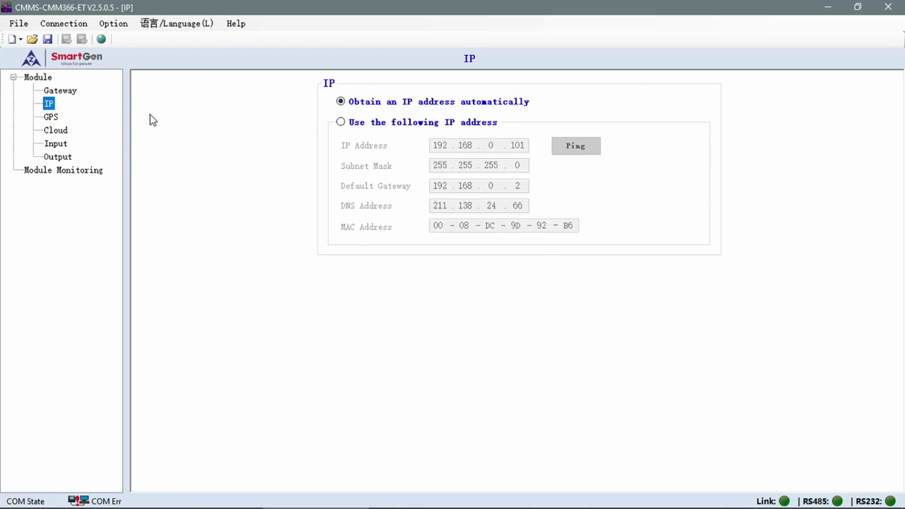
left_click(51, 118)
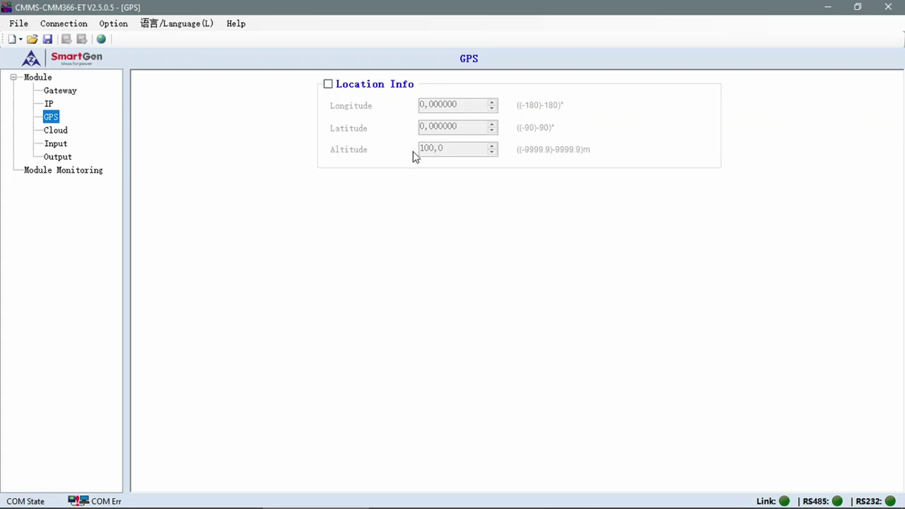
left_click(329, 88)
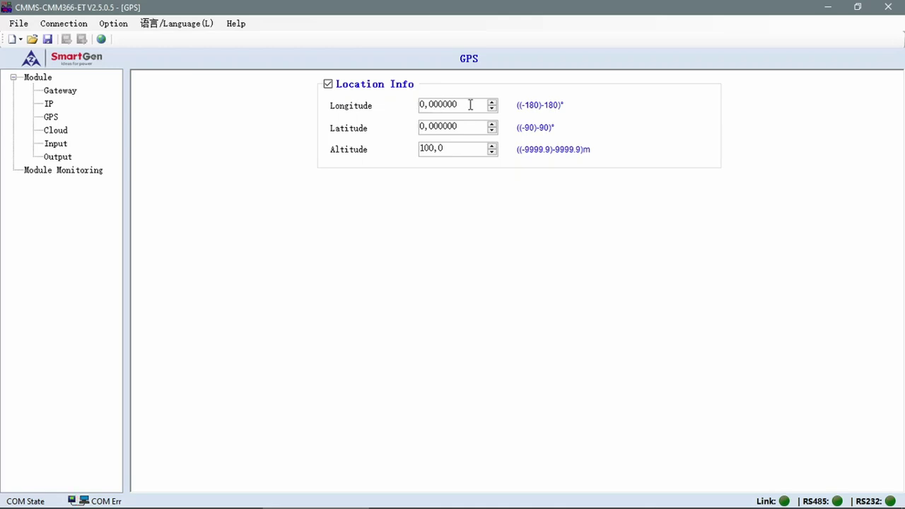
left_click(329, 85)
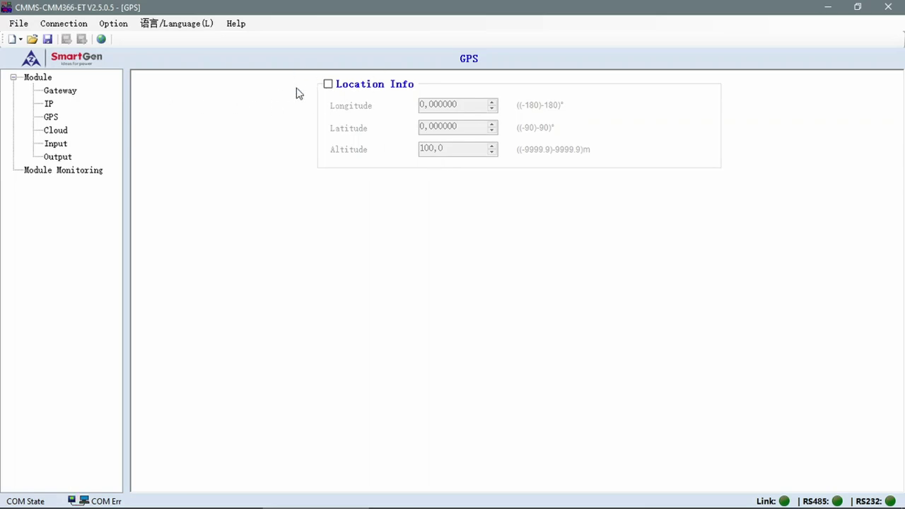
Step: Fill in the Cloud settings with the debugger's name, the phone number and the installation date 17.05.2021
left_click(54, 130)
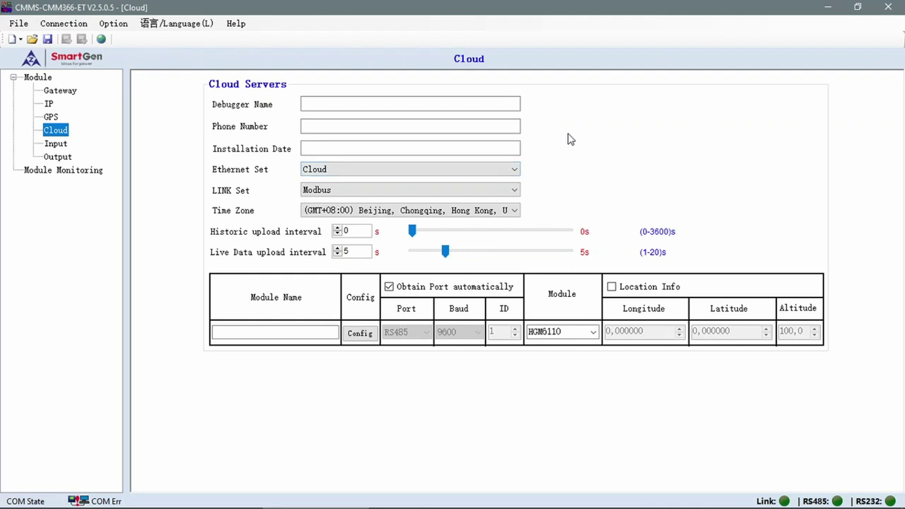
left_click(322, 104)
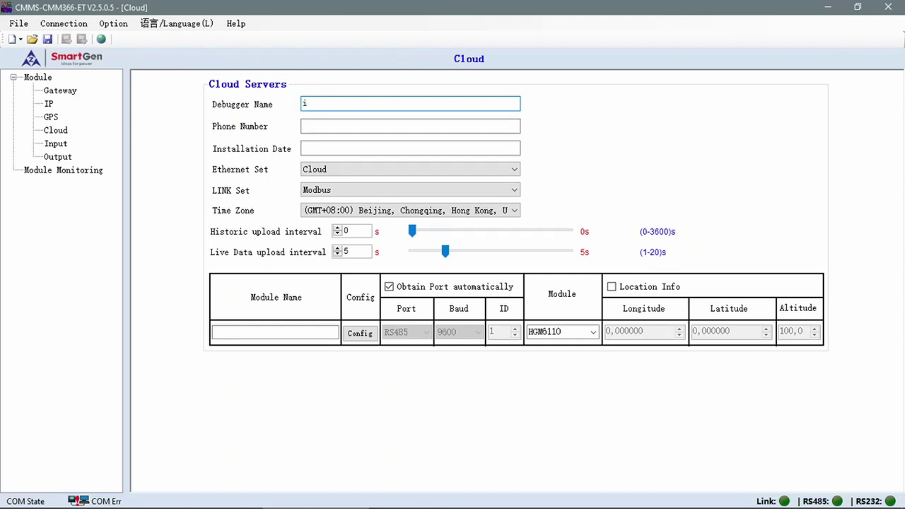
type("onescu")
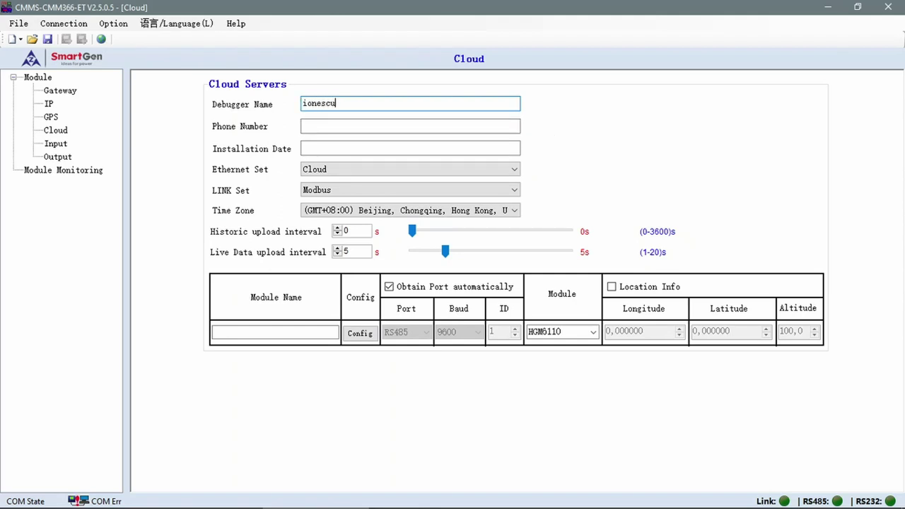
left_click(316, 127)
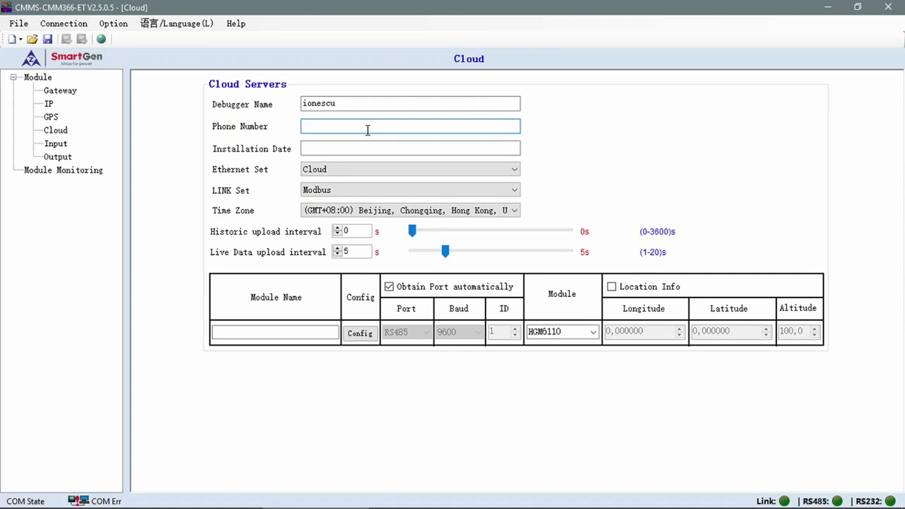
type("+407xxxxxxxx")
left_click(331, 149)
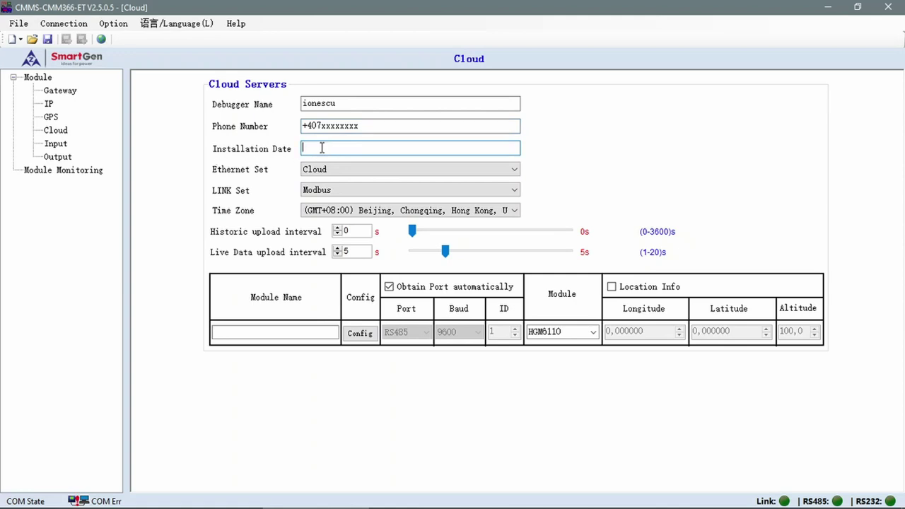
type("17.05.2021")
left_click_drag(359, 149, 285, 146)
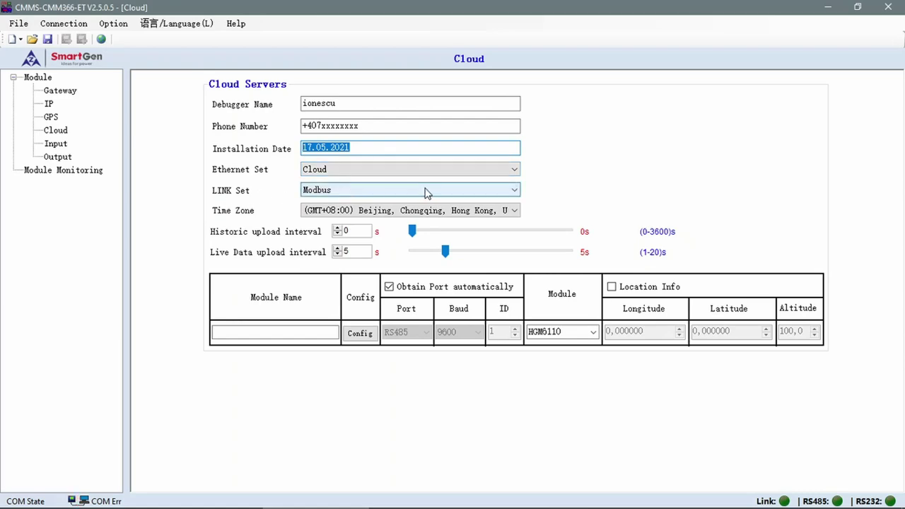
Step: Set the cloud server's time zone to (GMT+02:00) Athens, Bucharest, Istanbul
left_click(506, 210)
scroll(514, 375, "up", 8)
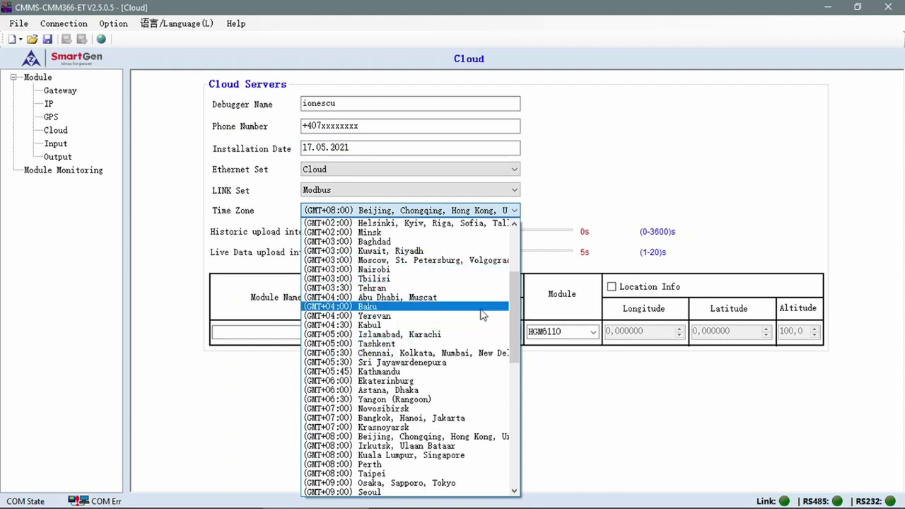
scroll(515, 304, "up", 1)
scroll(517, 294, "up", 2)
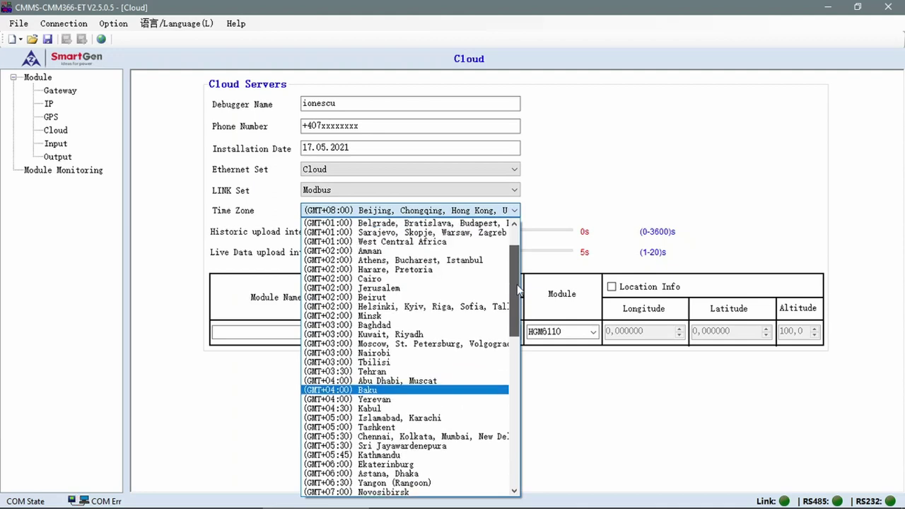
left_click(377, 264)
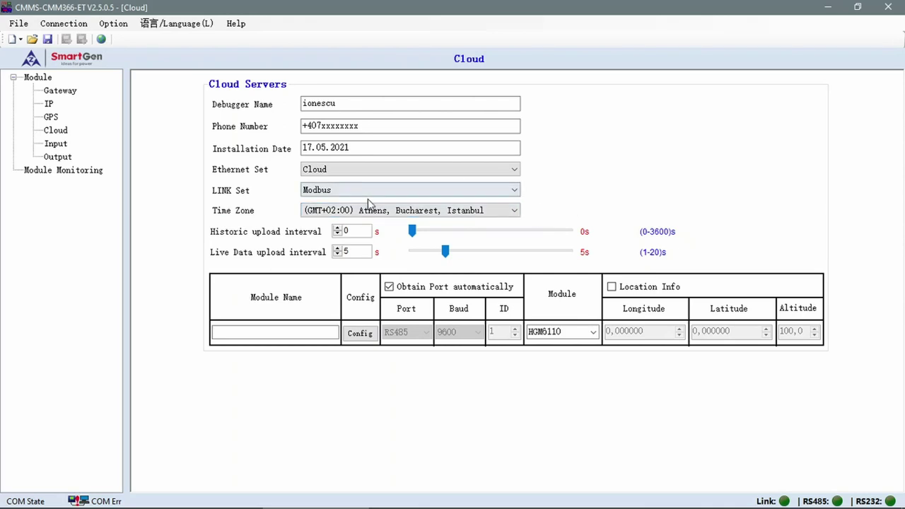
left_click(307, 125)
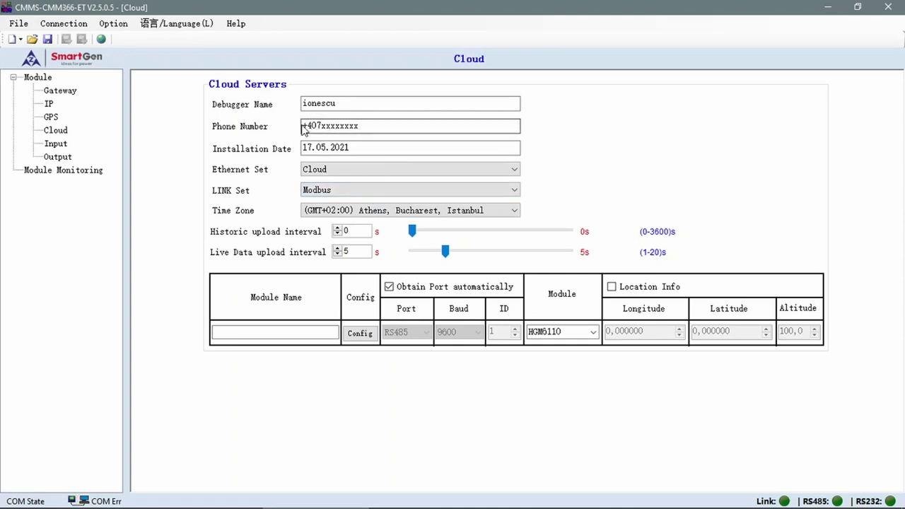
left_click_drag(366, 126, 300, 126)
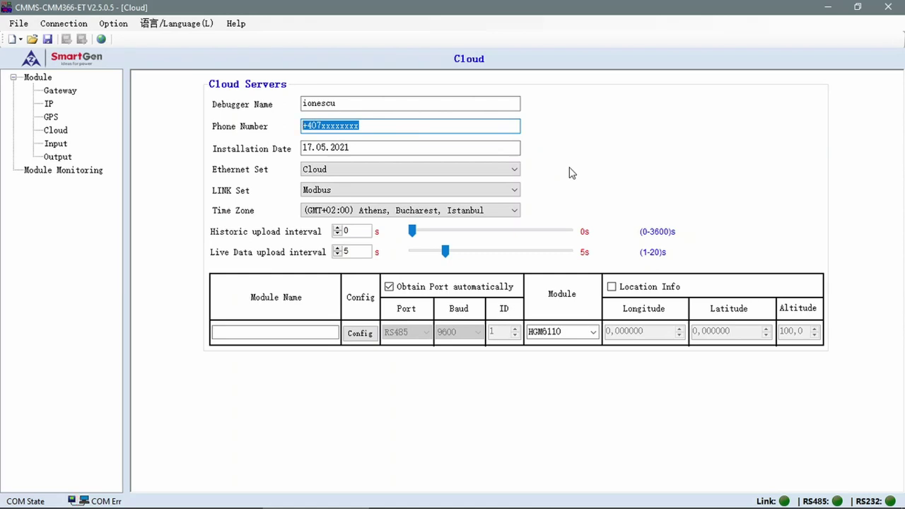
left_click(374, 128)
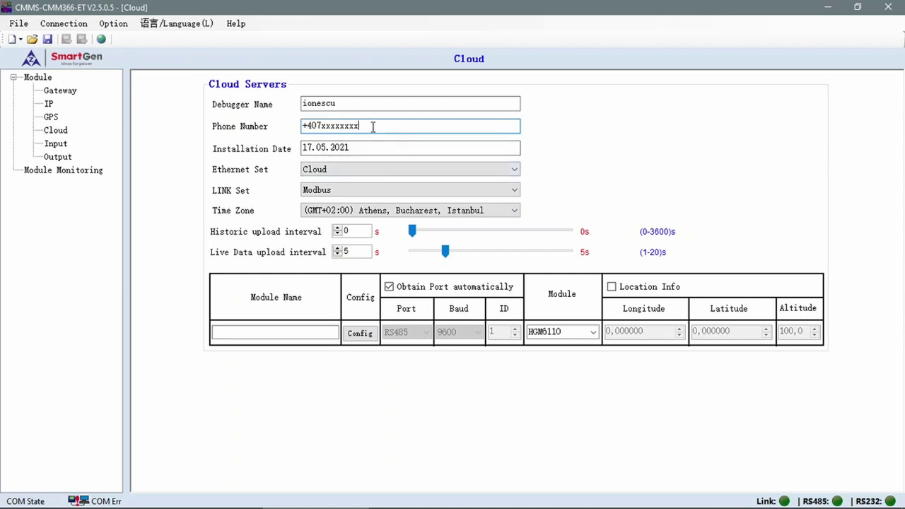
double_click(373, 127)
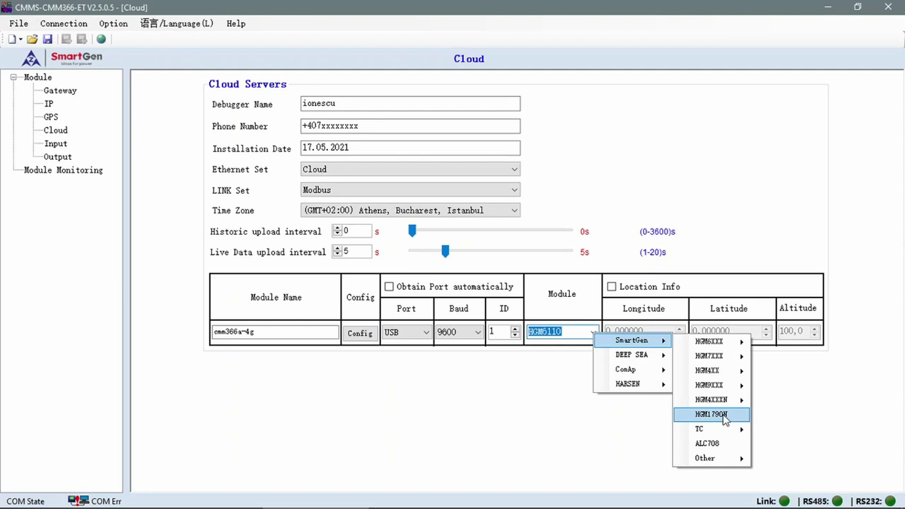
Step: Set the connected controller's module model to SmartGen HGM4020N
mouse_move(724, 400)
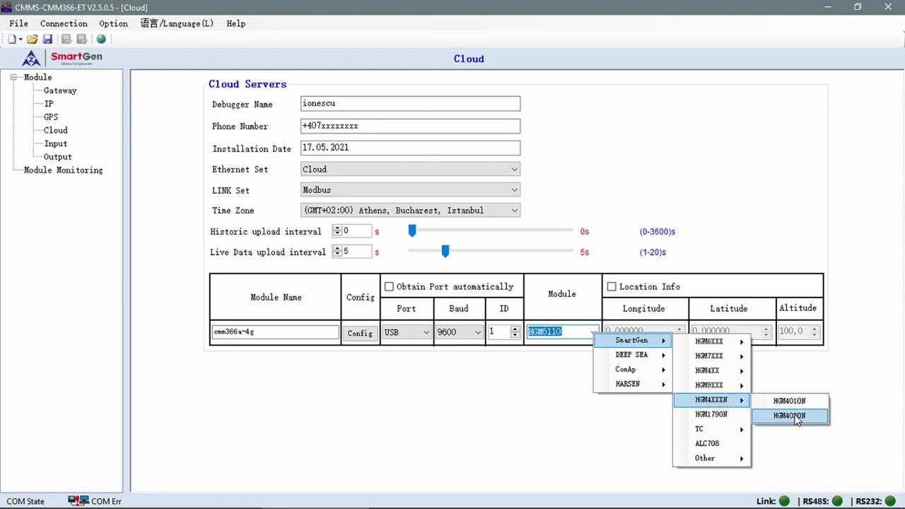
left_click(795, 421)
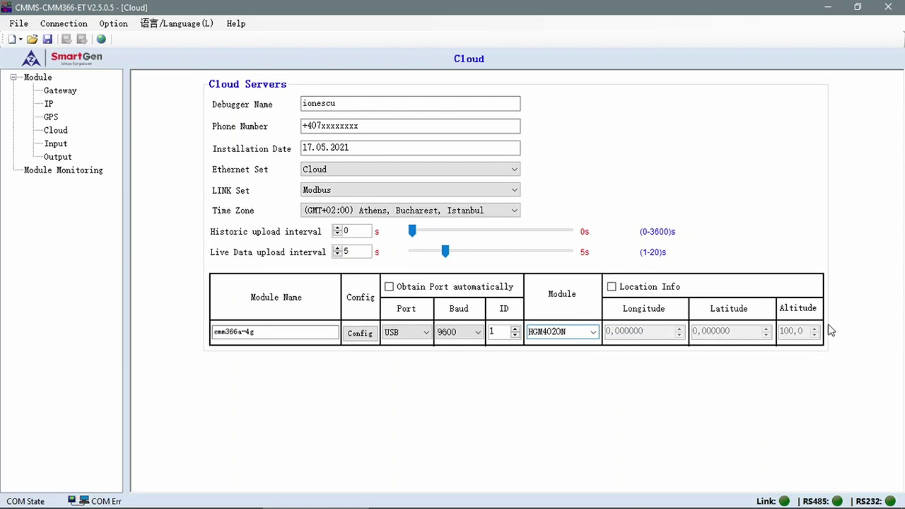
Step: Examine the Location Info option in the Cloud and GPS settings, leave it disabled, and review the Cloud contact fields
left_click(633, 294)
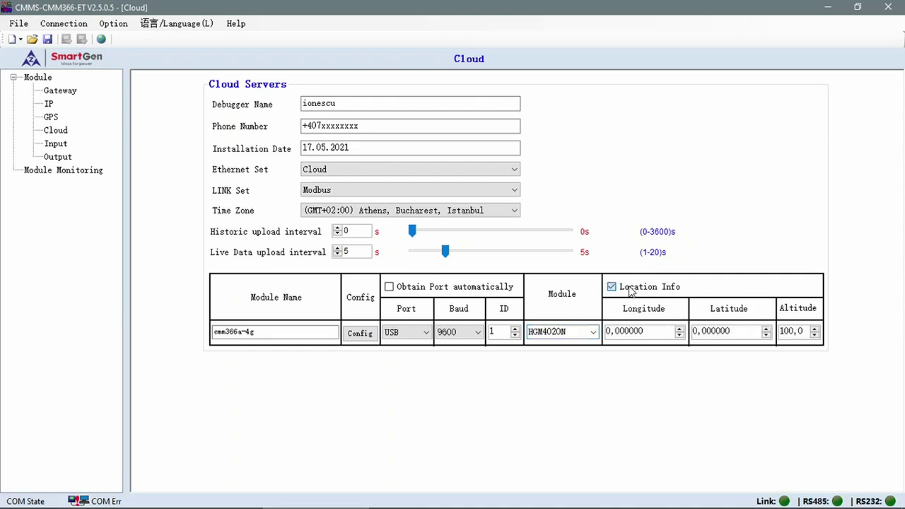
left_click(633, 293)
left_click(635, 293)
left_click(634, 292)
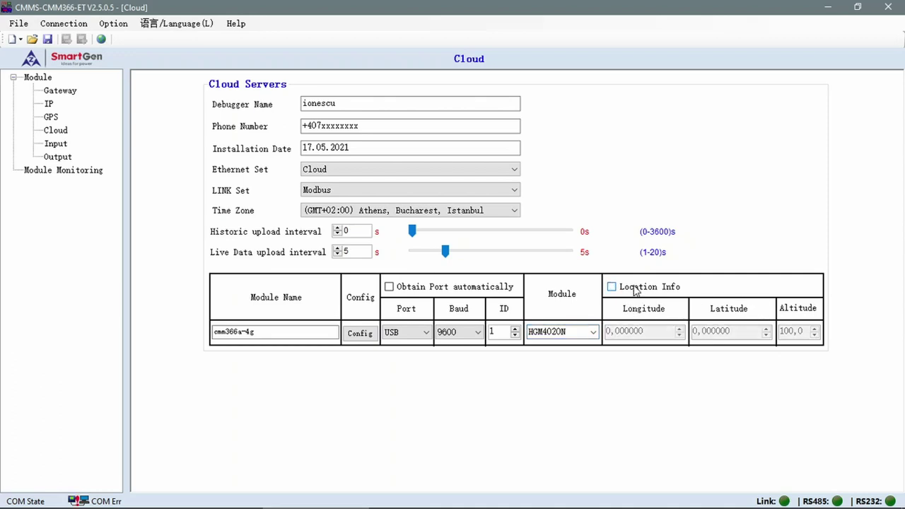
left_click(53, 120)
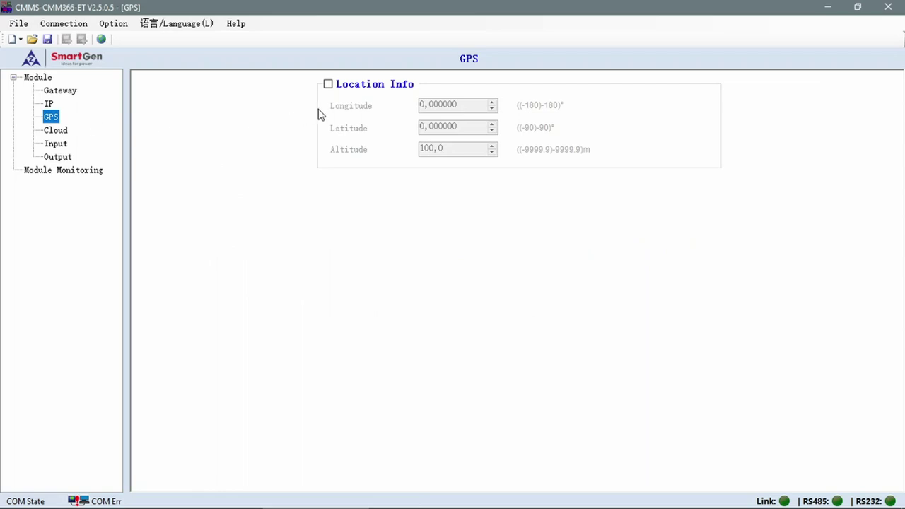
left_click(64, 132)
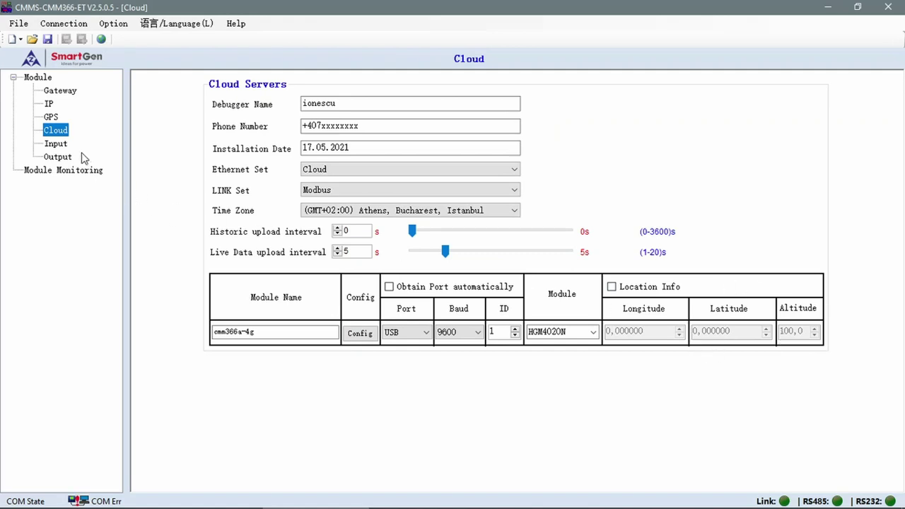
left_click(342, 104)
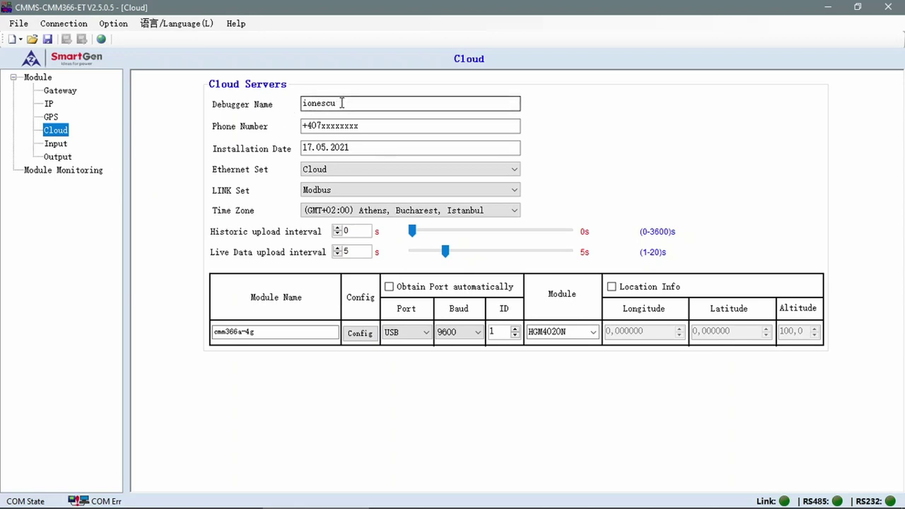
left_click(366, 127)
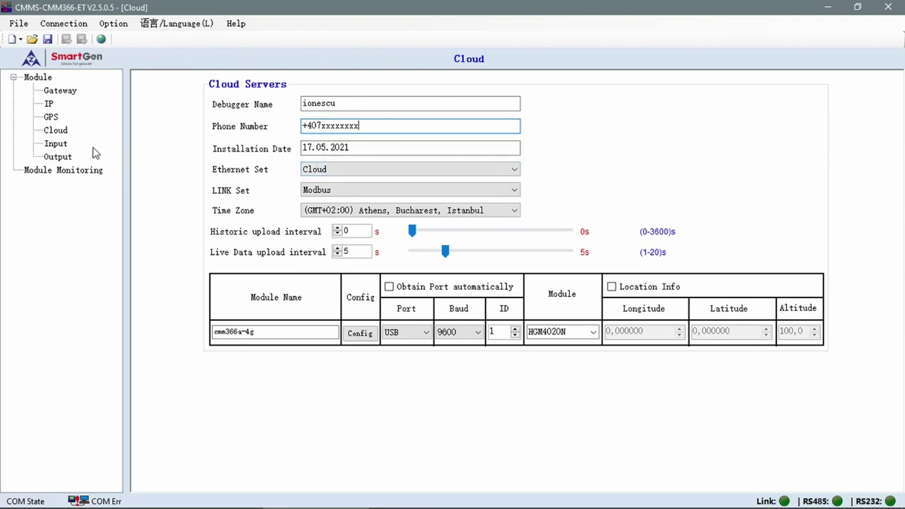
Step: Configure Input 1 as 02 Remote Control Inhibited with the activate type Open to Activate
left_click(56, 143)
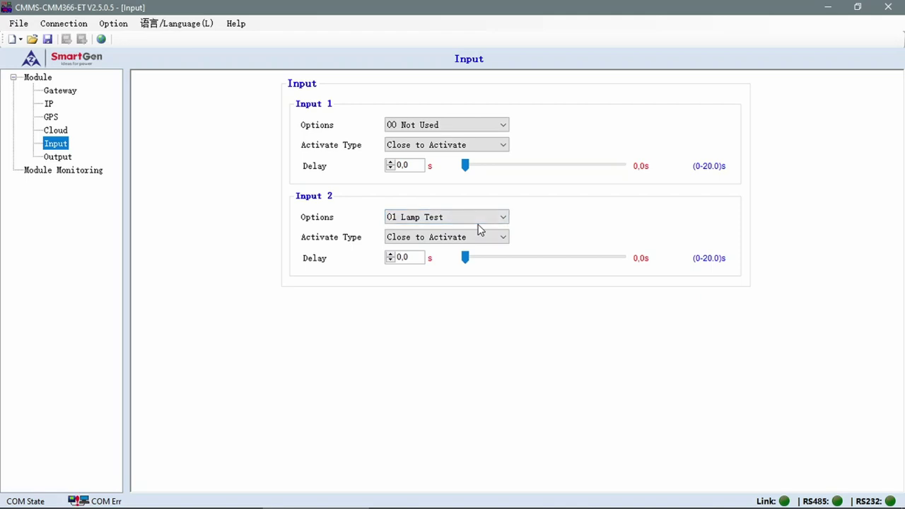
left_click(502, 128)
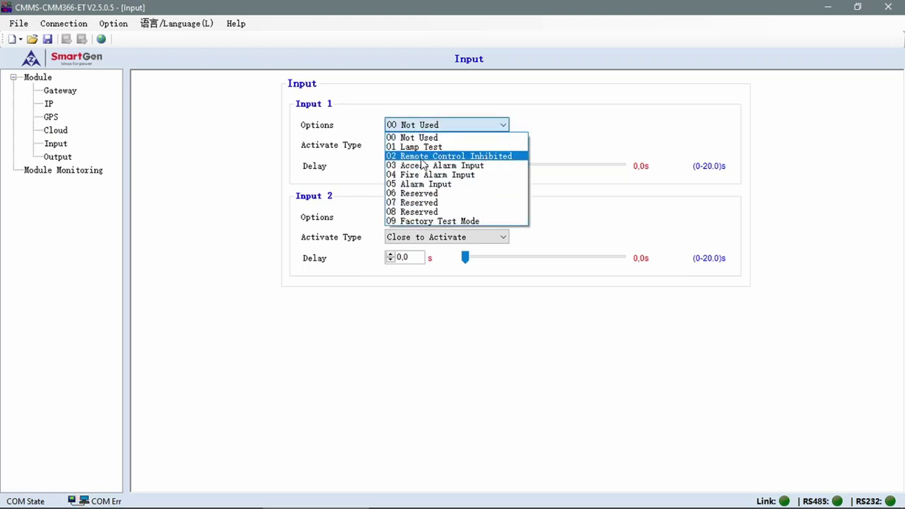
left_click(516, 159)
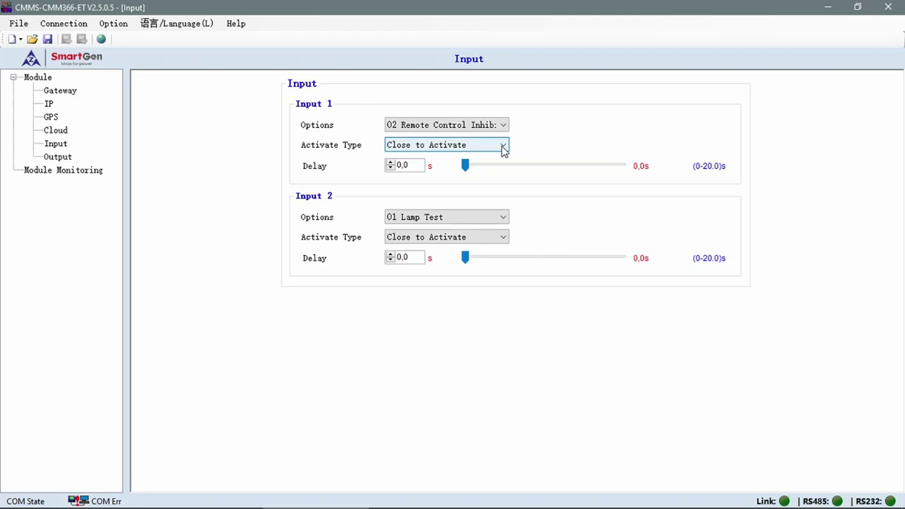
left_click(504, 146)
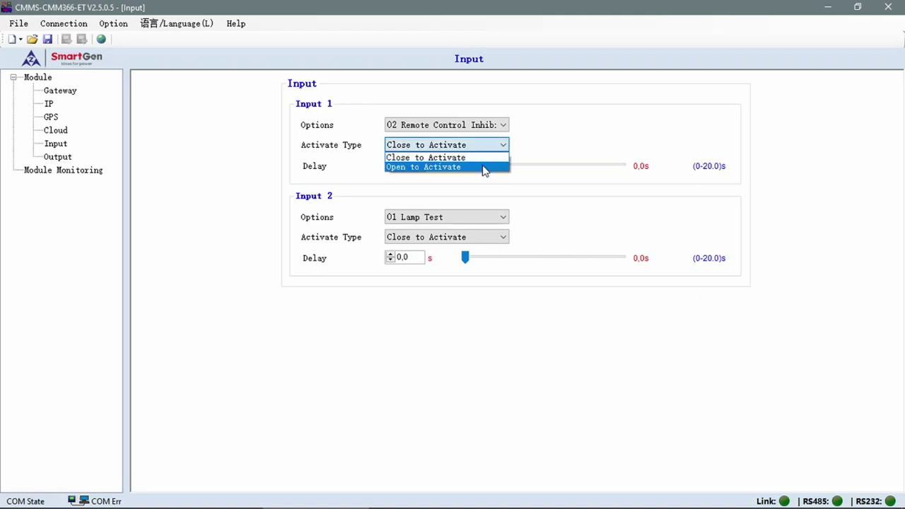
left_click(485, 167)
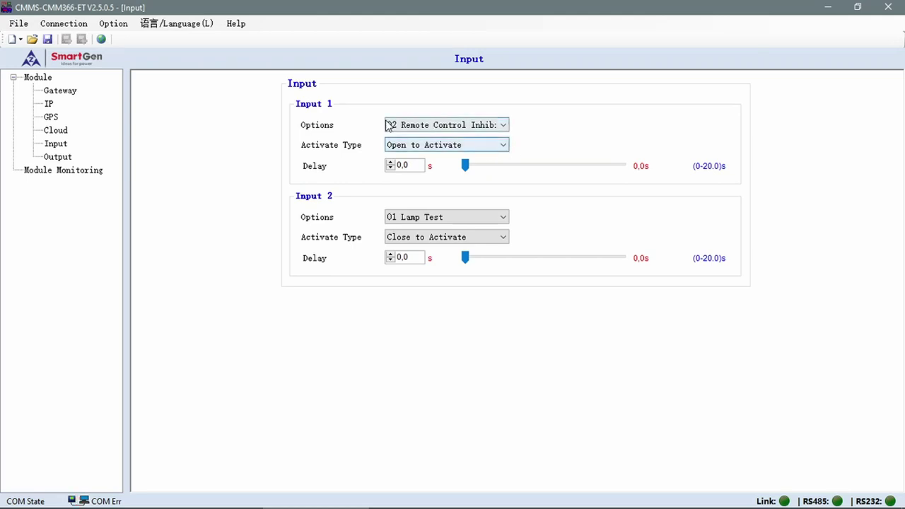
Step: Review the alternative functions and the delay setting offered for Input 1
left_click(504, 126)
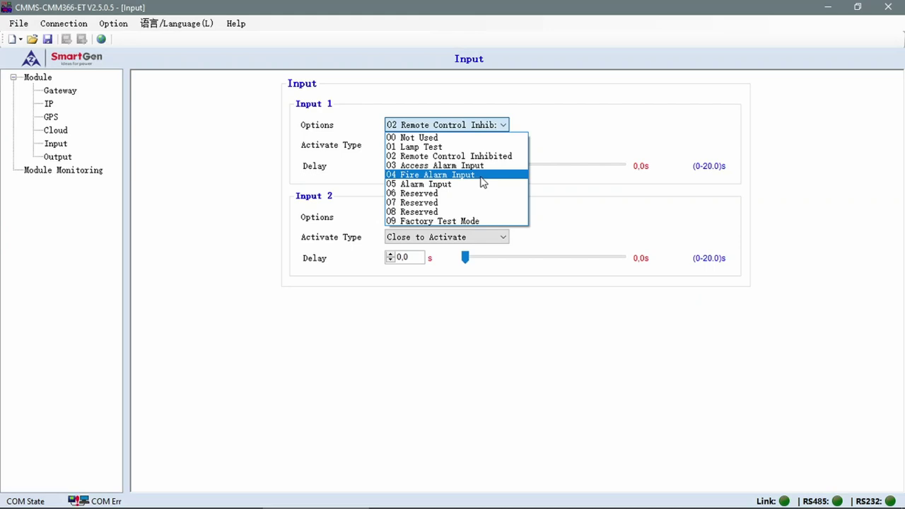
left_click(535, 142)
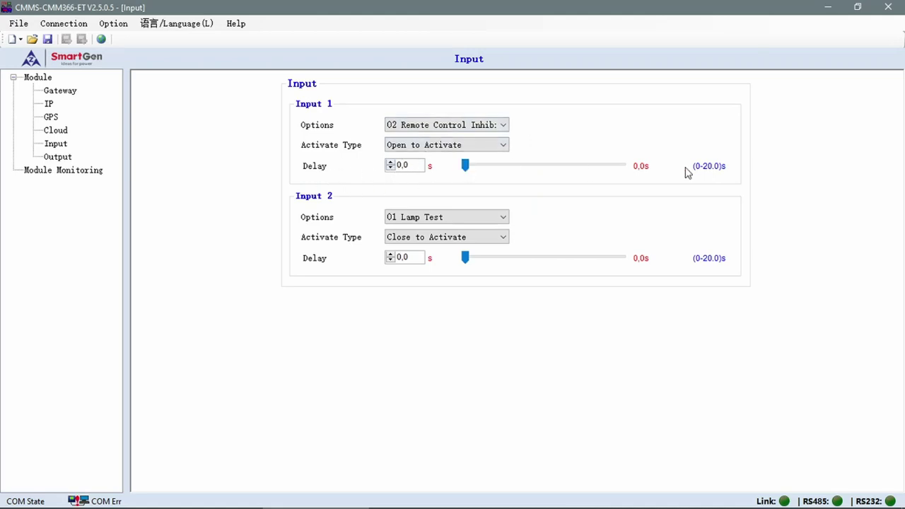
left_click_drag(467, 167, 425, 168)
Step: Set Input 2 to 00 Not Used and keep its activate type at Close to Activate
left_click(504, 220)
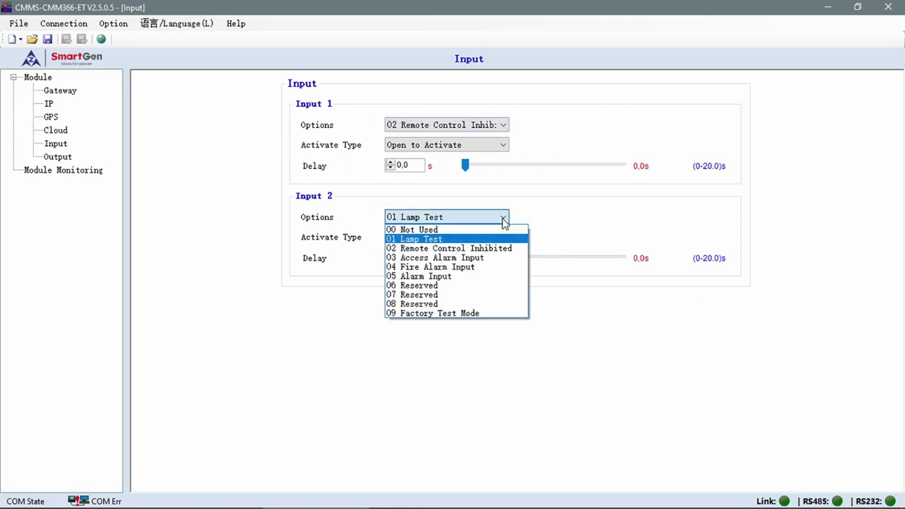
left_click(460, 229)
left_click(473, 219)
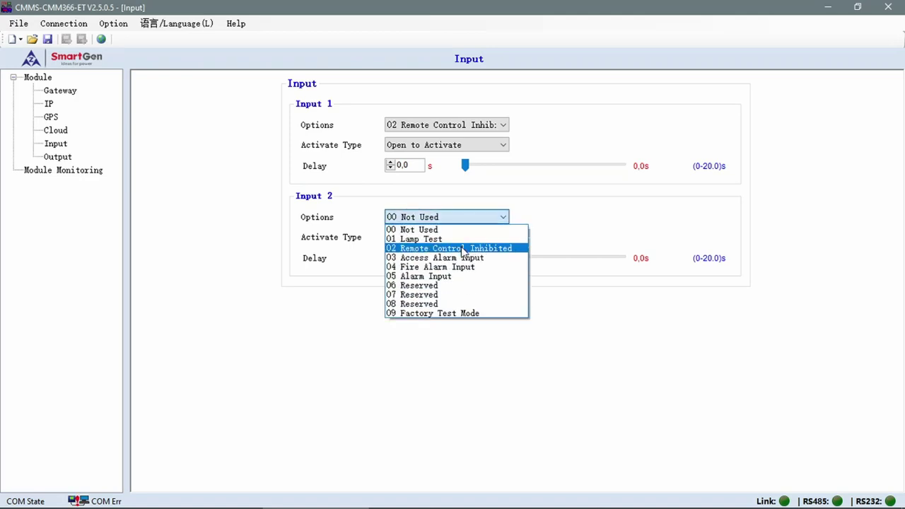
left_click(460, 236)
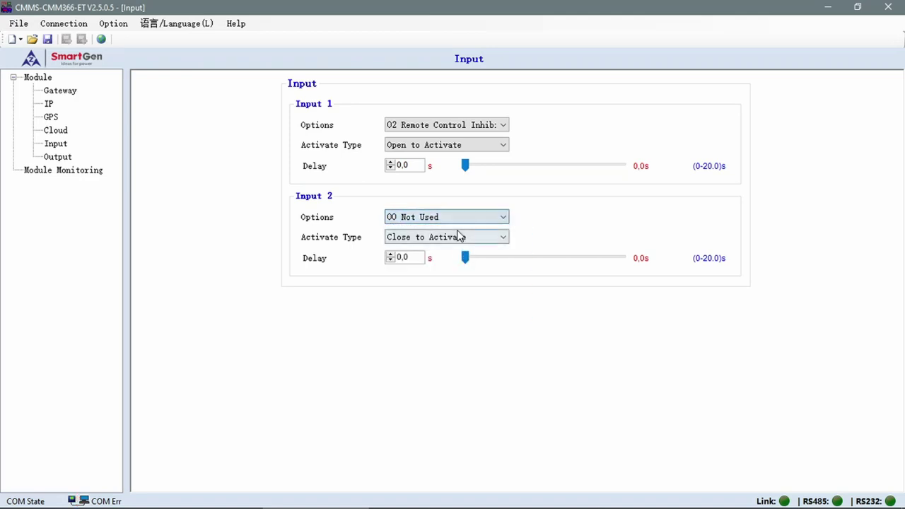
left_click(463, 241)
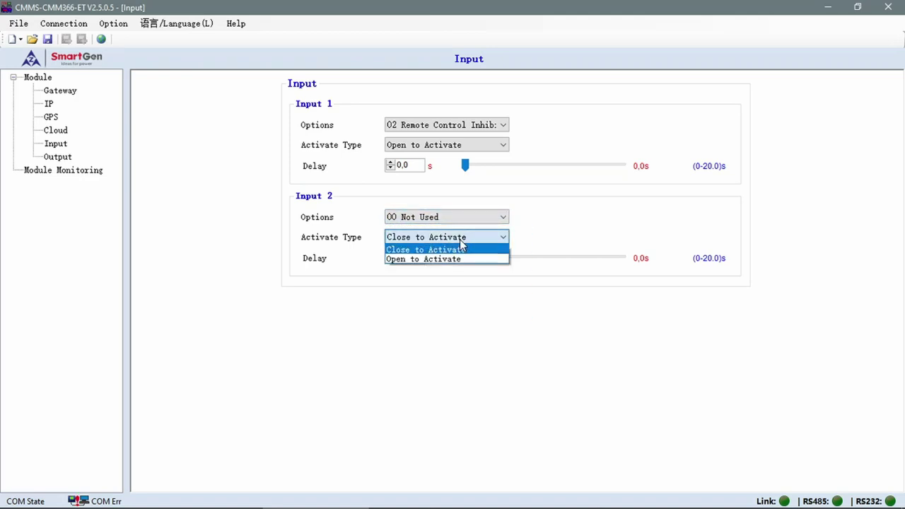
left_click(460, 239)
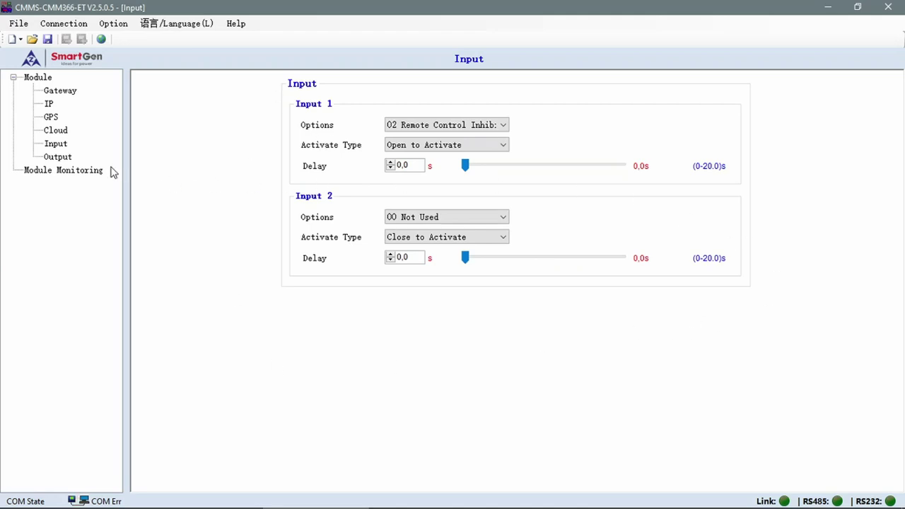
Step: Assign 04 Network Communication Failure to the module's output after reviewing the available output functions
left_click(62, 160)
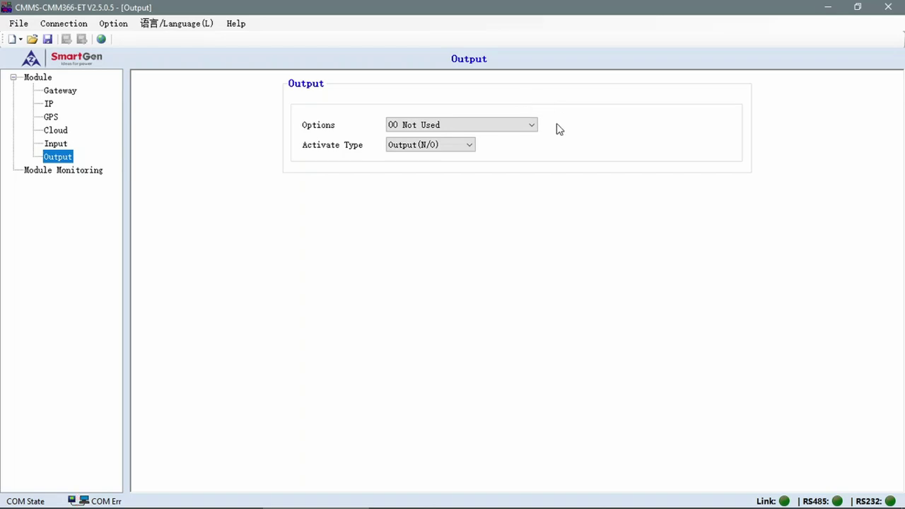
left_click(529, 126)
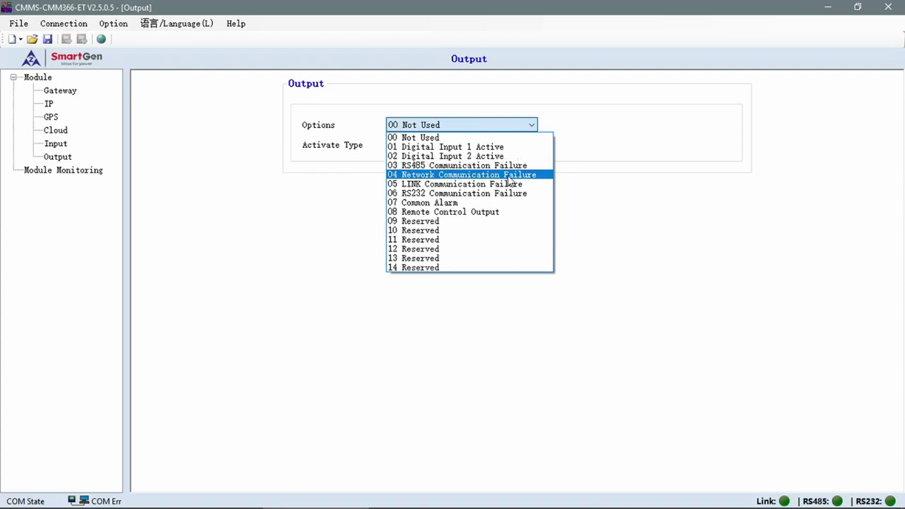
left_click(421, 177)
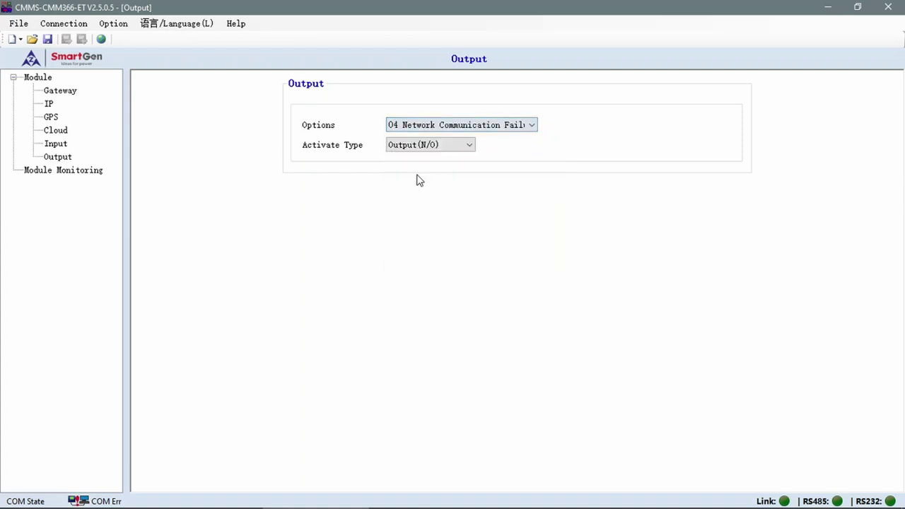
left_click(507, 128)
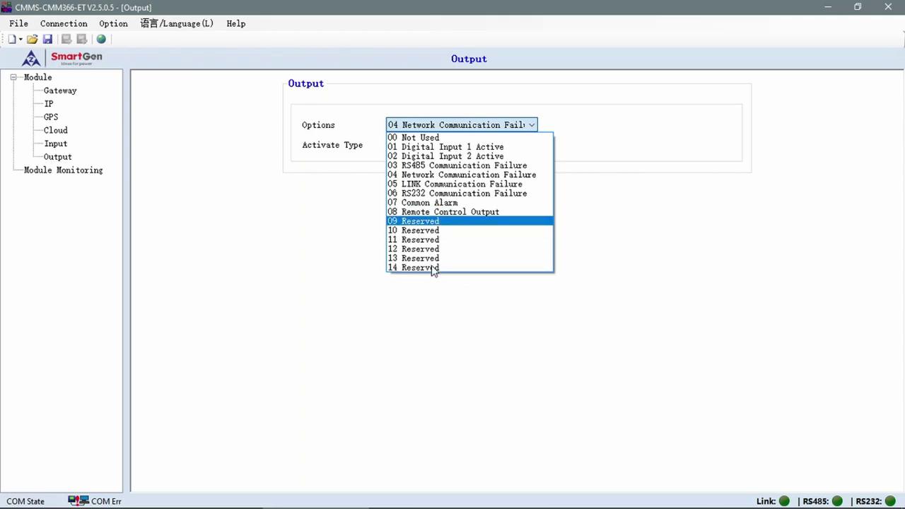
left_click(616, 205)
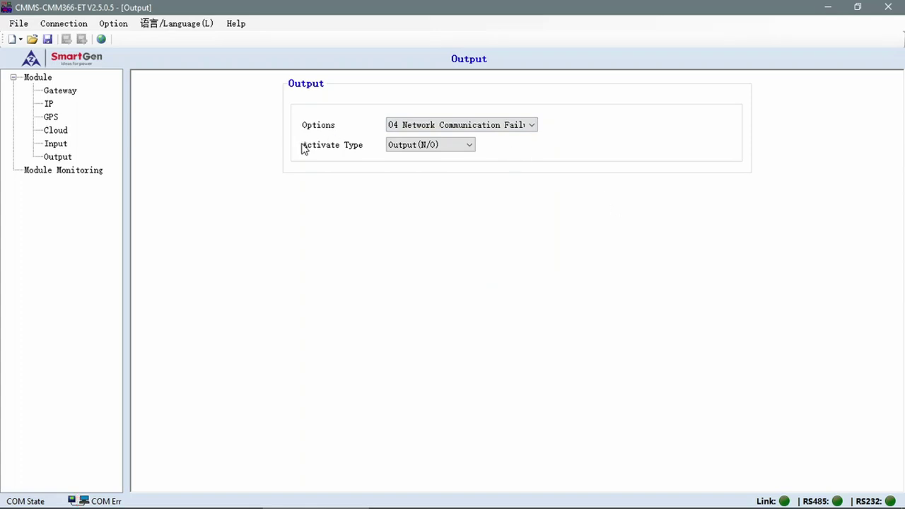
left_click(522, 126)
left_click(446, 175)
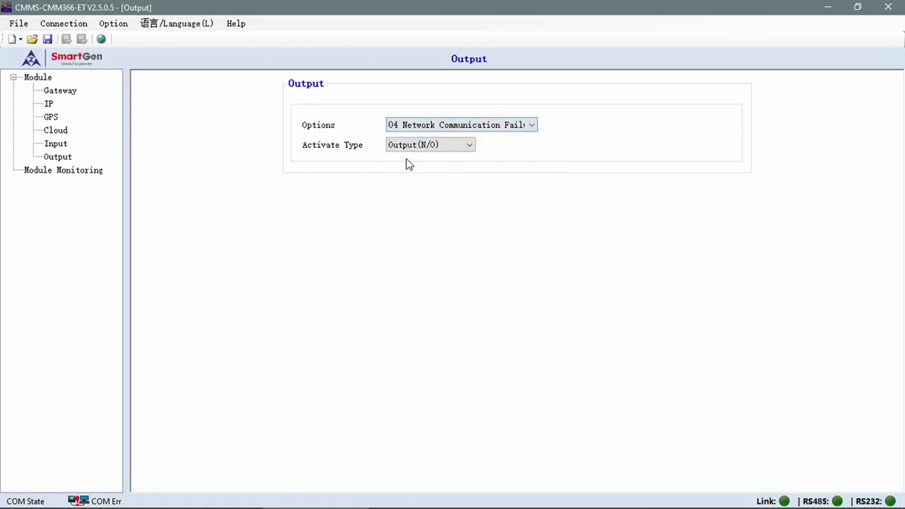
Step: Review the output's activate type choices, keeping Output(N/O) and the assigned output function
left_click(448, 152)
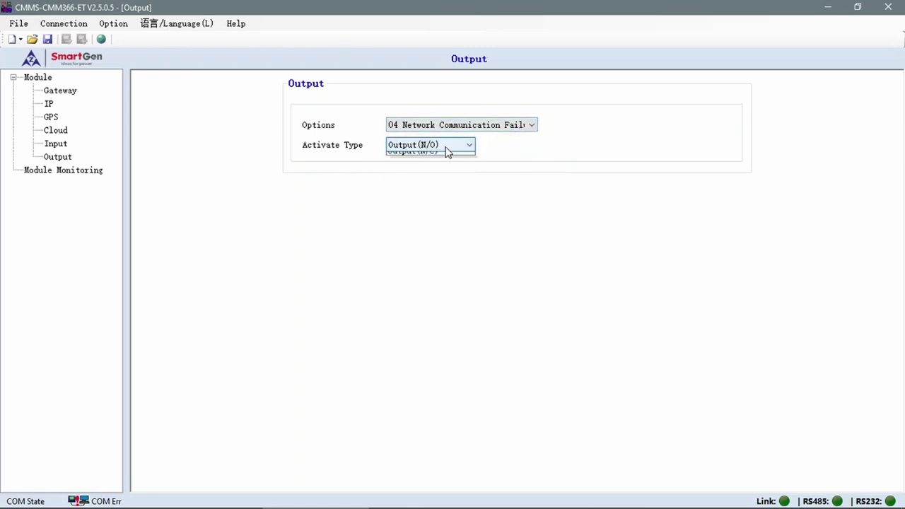
left_click(437, 169)
left_click(475, 128)
left_click(344, 299)
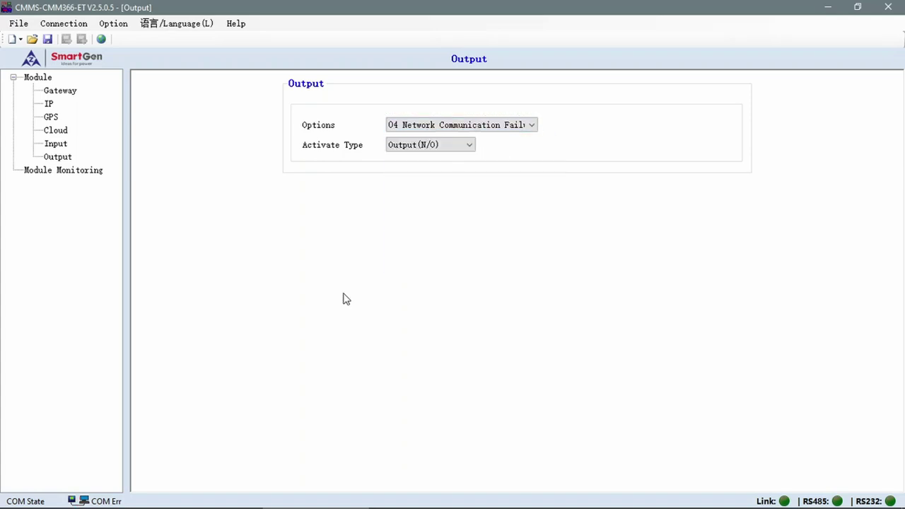
Step: Review the Module Monitoring page, its Module ID fields, and the commands for reading and writing the module's configuration
left_click(54, 172)
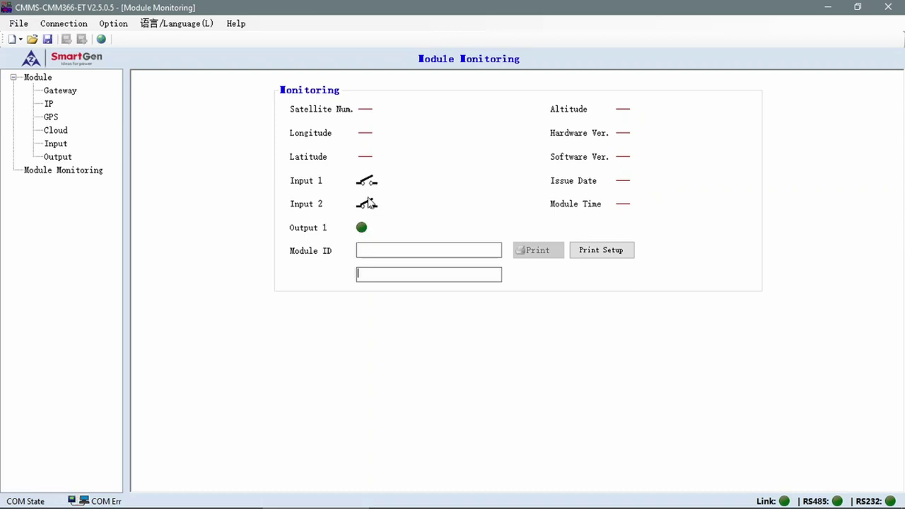
left_click(373, 247)
mouse_move(42, 507)
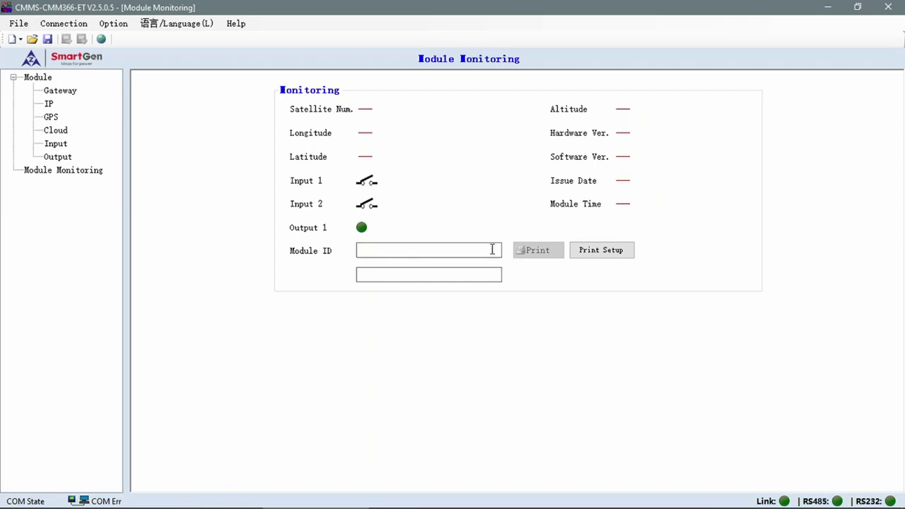
left_click(64, 24)
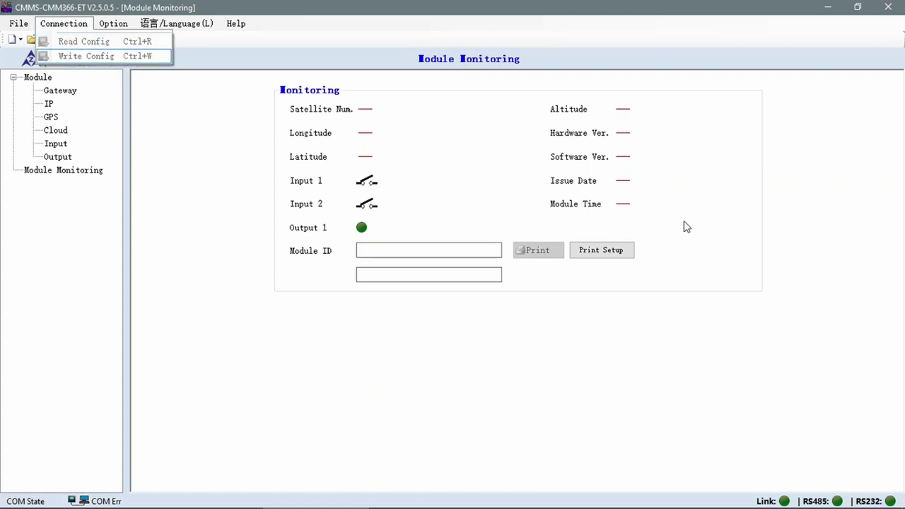
left_click(660, 227)
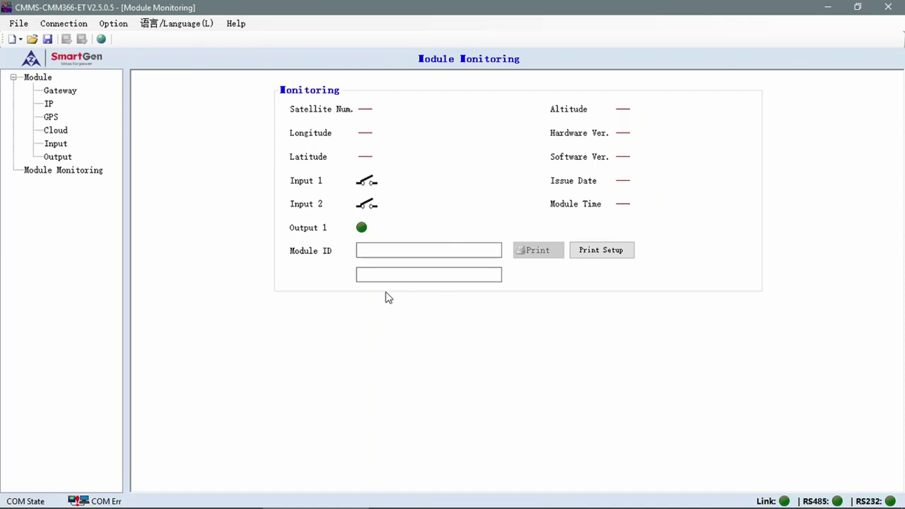
Step: Close the CMMS configuration software
left_click(888, 7)
left_click(443, 306)
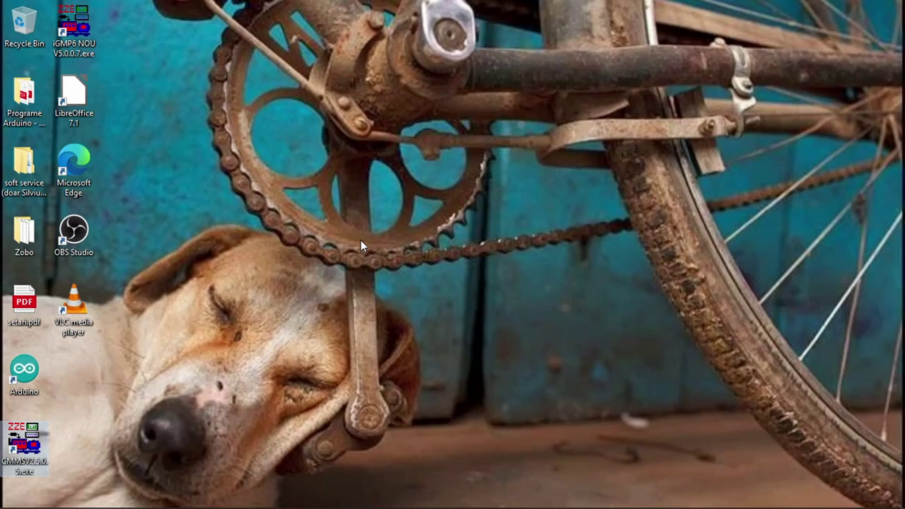
Step: Switch to Microsoft Edge and open SmartGen's Cloud Monitoring Platform login page from the CMM366A-4G product page
mouse_move(188, 501)
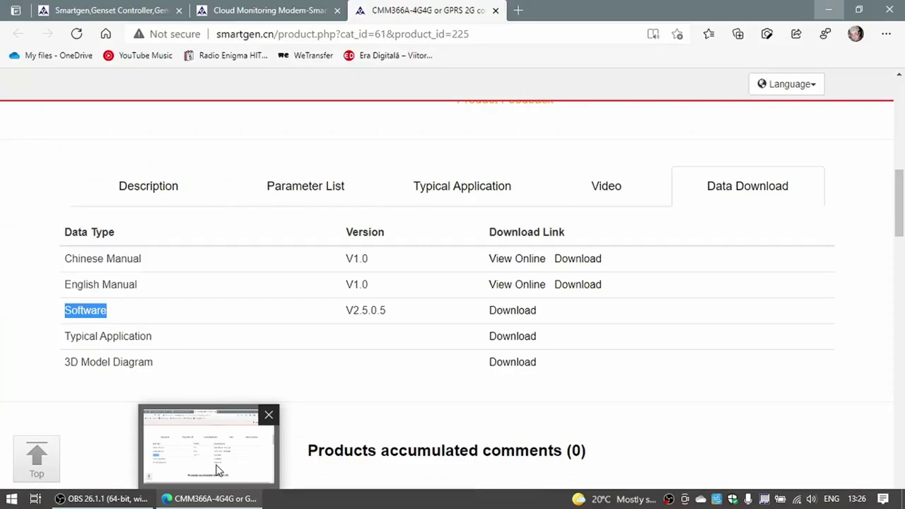
left_click(220, 471)
scroll(658, 218, "up", 8)
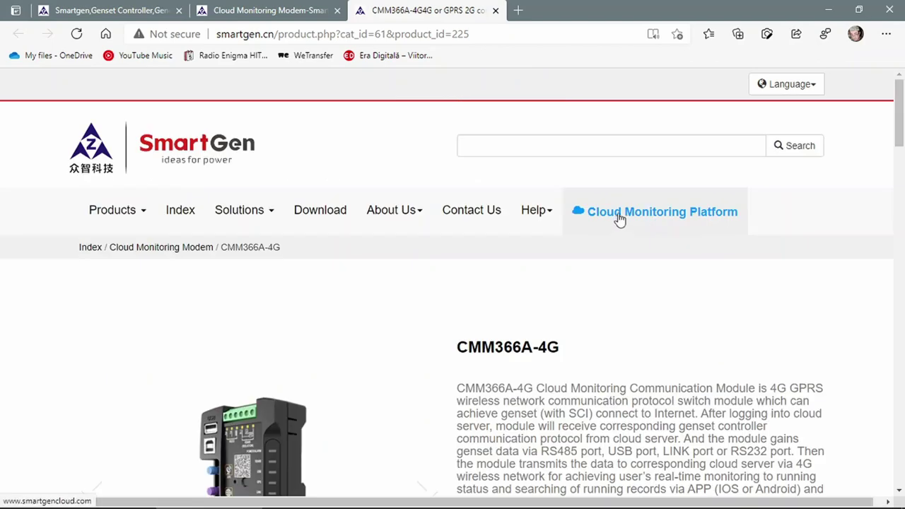
left_click(639, 213)
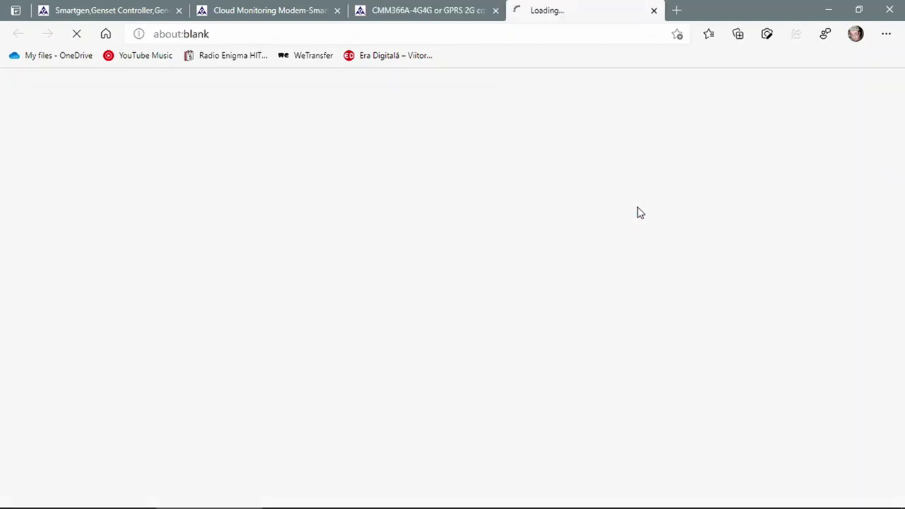
left_click(462, 12)
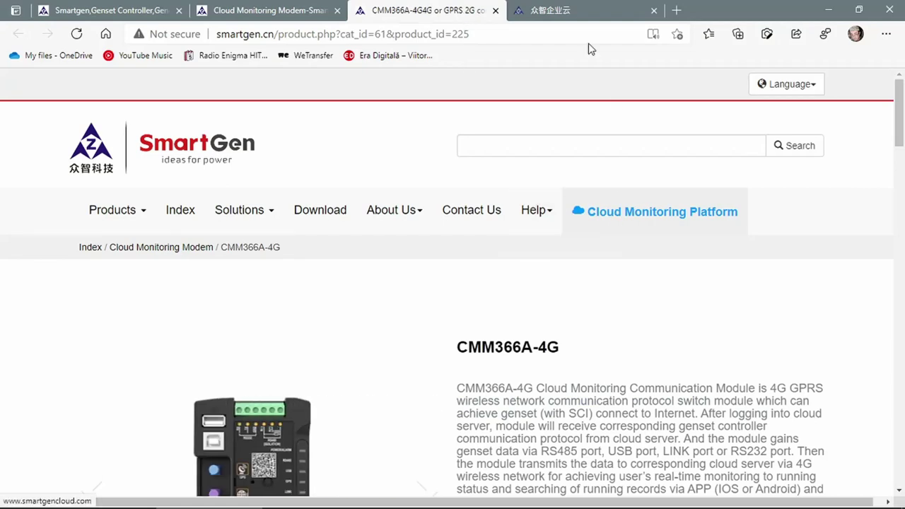
left_click(565, 16)
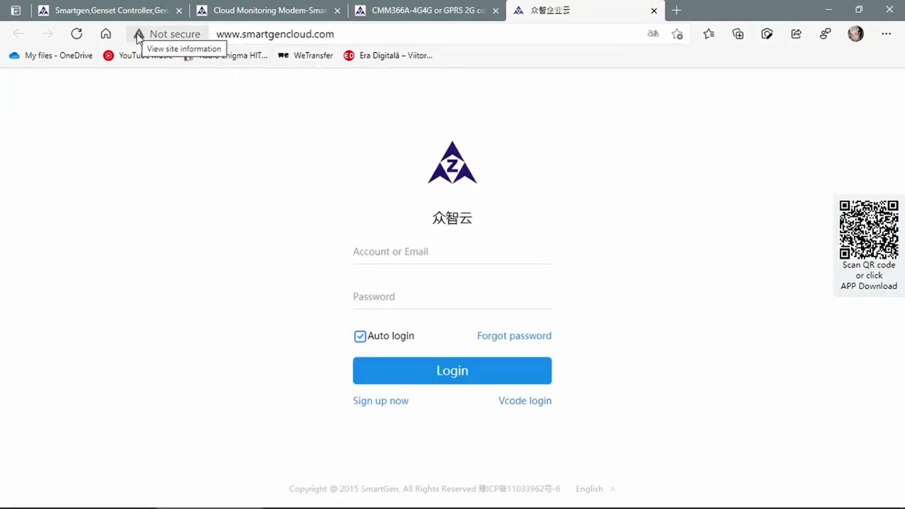
left_click_drag(138, 36, 494, 62)
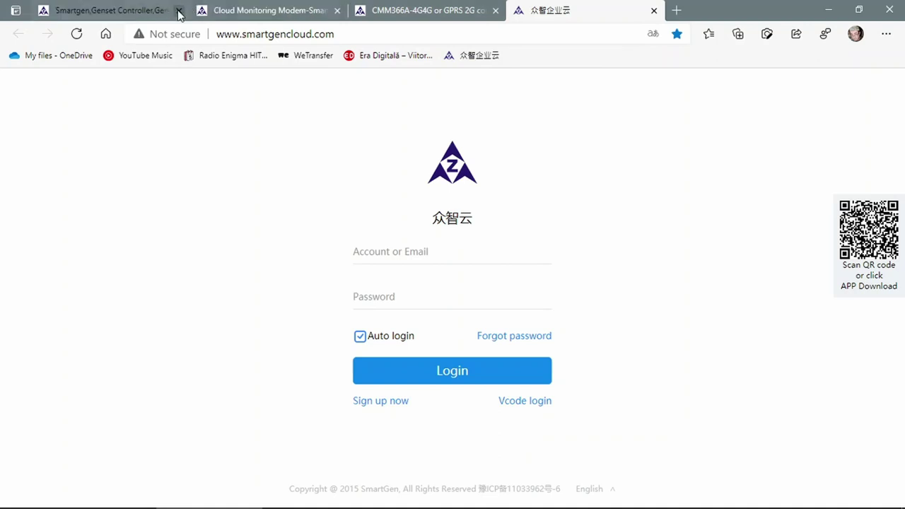
left_click(179, 11)
left_click(178, 10)
left_click(178, 11)
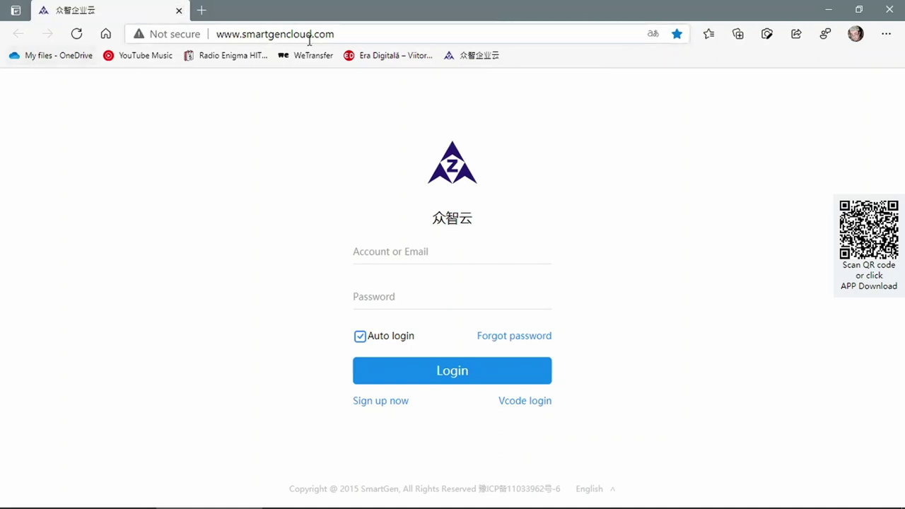
left_click(480, 61)
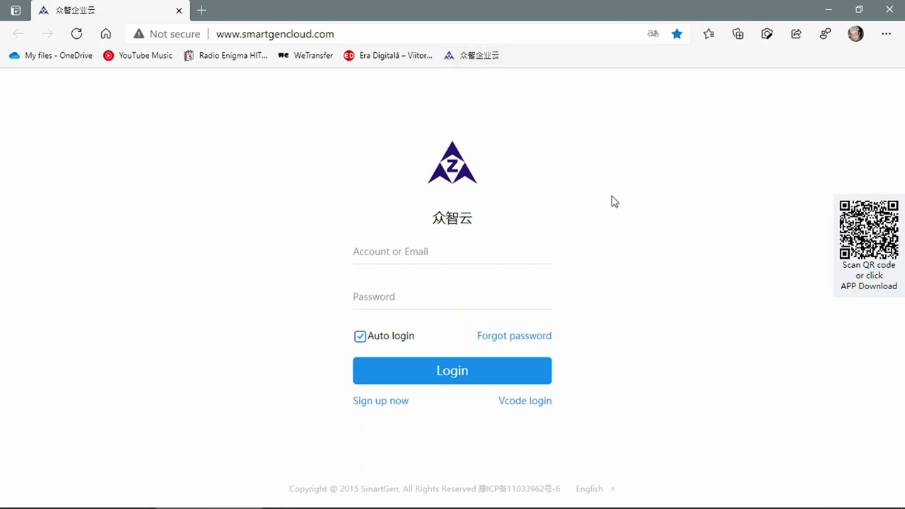
Step: Compare the cloud platform's password login with its Vcode login, examining the mobile number or email, image verification and verification fields
left_click(528, 409)
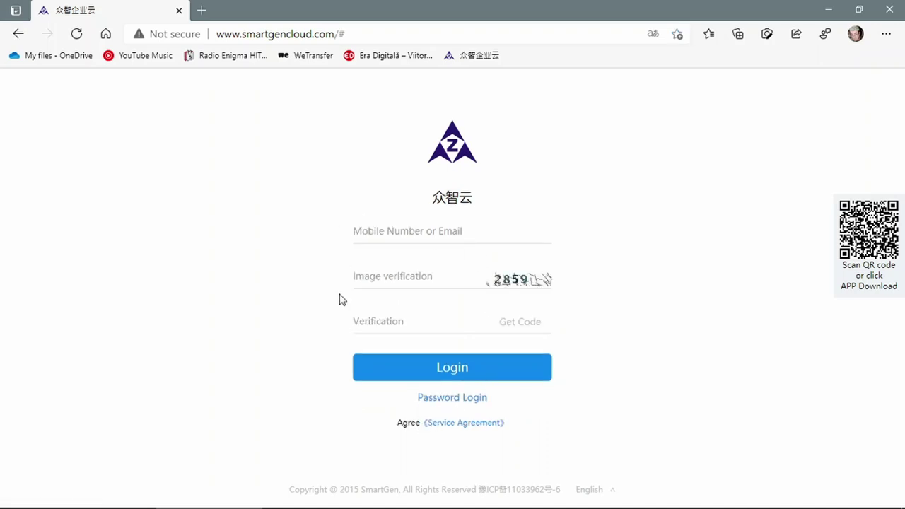
left_click(443, 403)
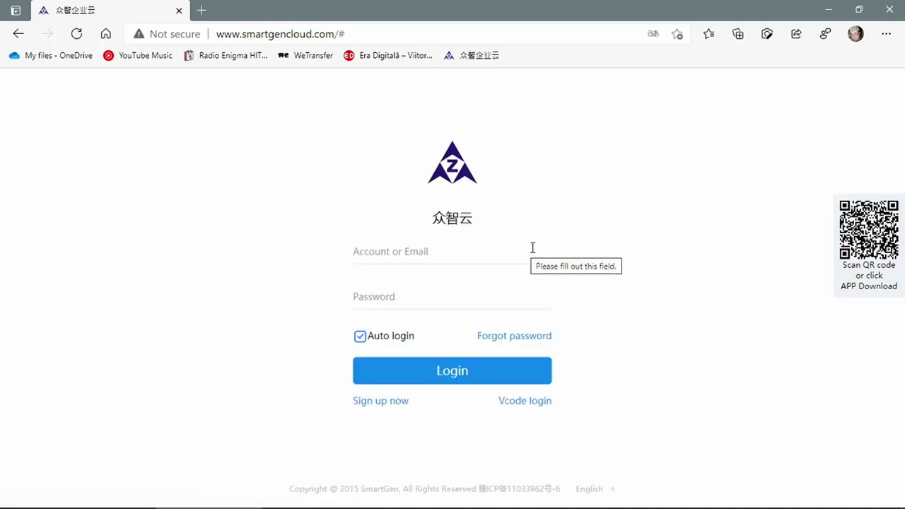
left_click(534, 409)
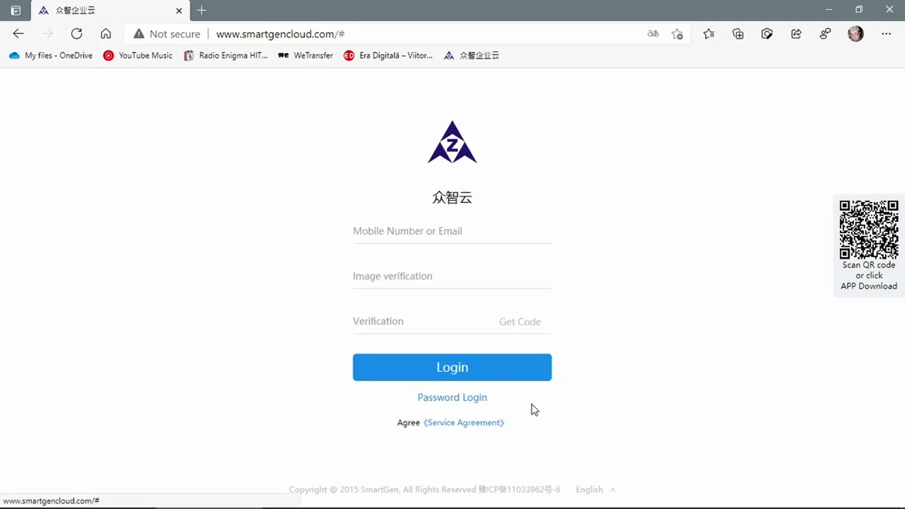
left_click(380, 236)
left_click(461, 207)
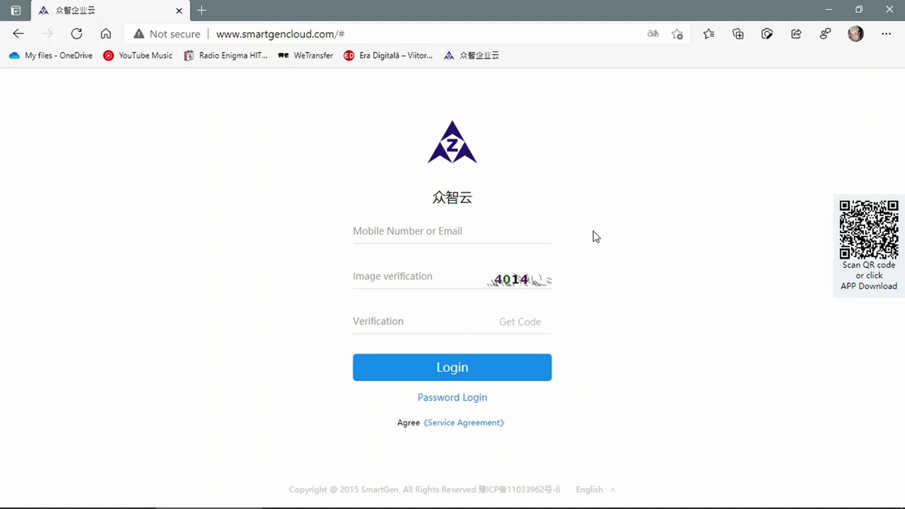
left_click(388, 277)
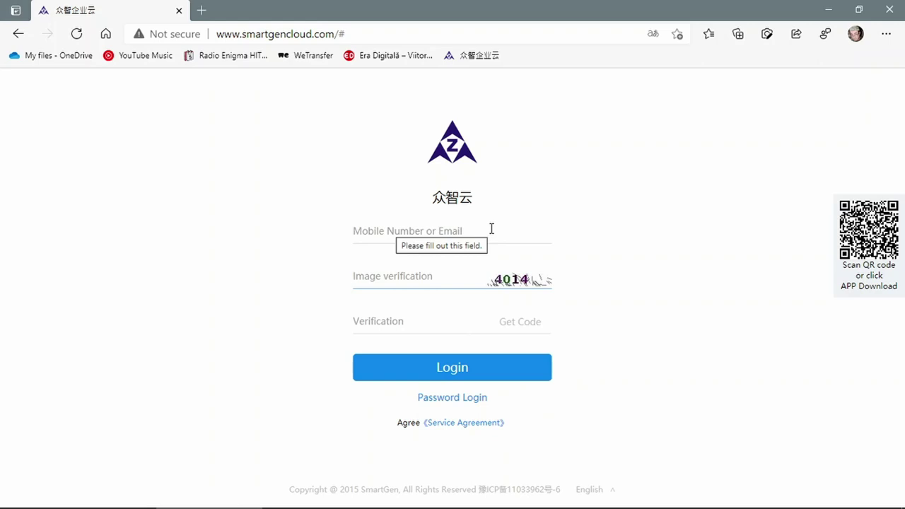
left_click(382, 323)
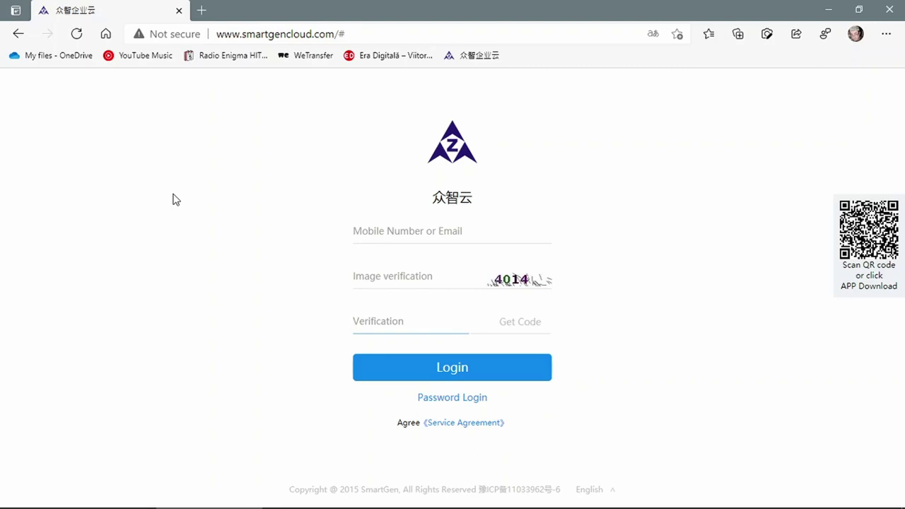
Step: Close the cloud platform login page and return to the desktop
left_click(179, 10)
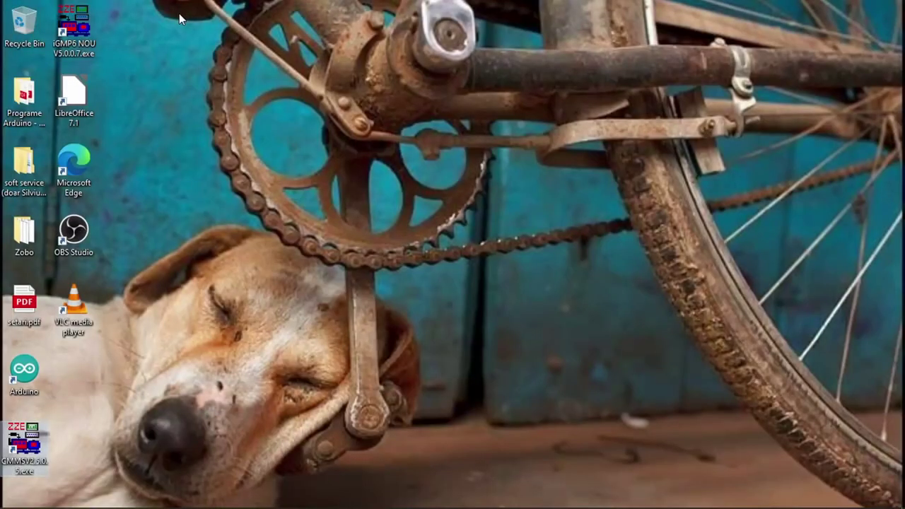
mouse_move(677, 501)
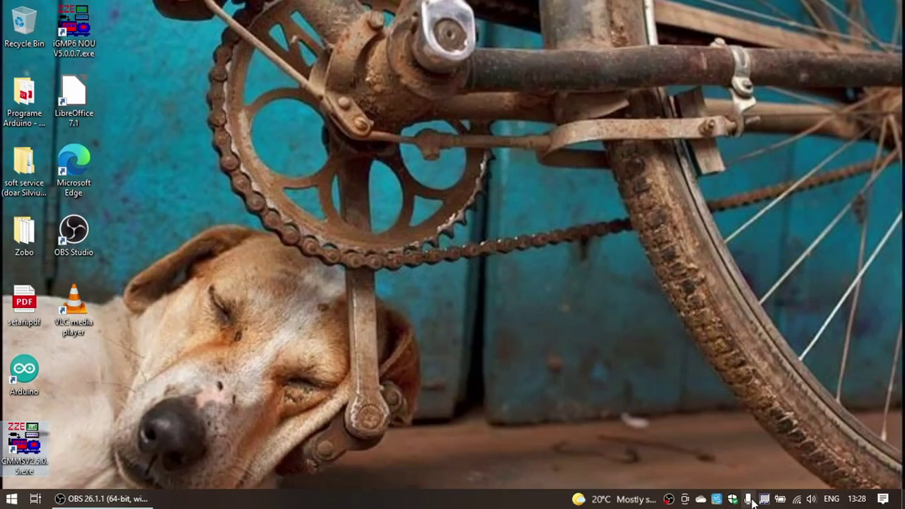